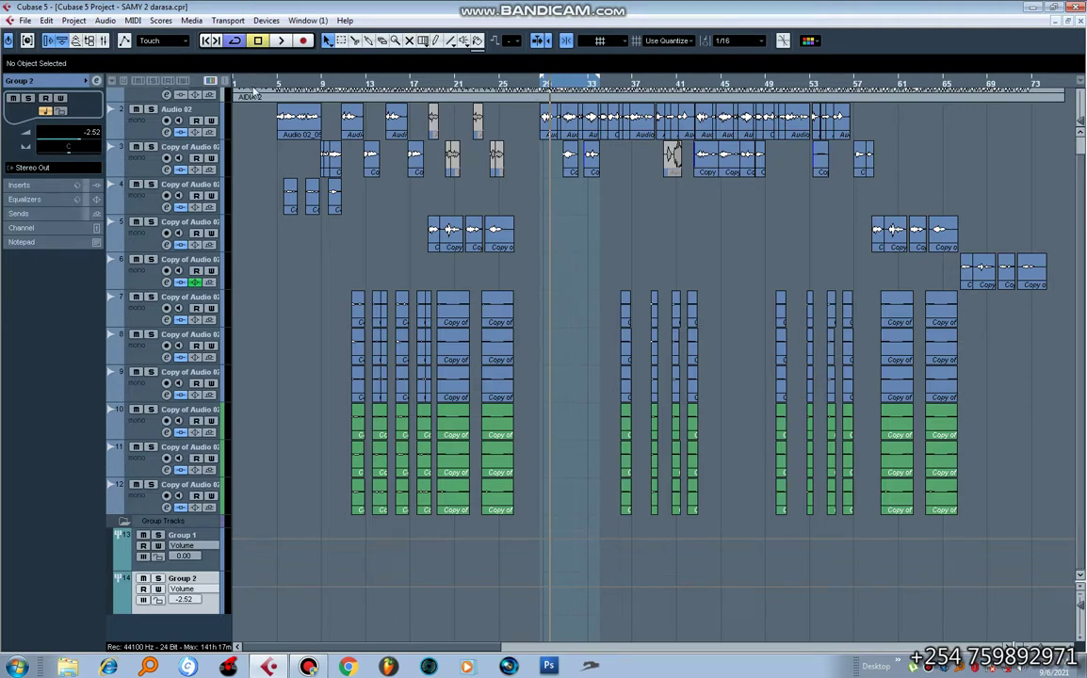
# Step: Audition the arrangement from just before bar 5 to about bar 12, with all vocal clips fitted in view
pyautogui.moveTo(262, 84); pyautogui.dragTo(204, 66)
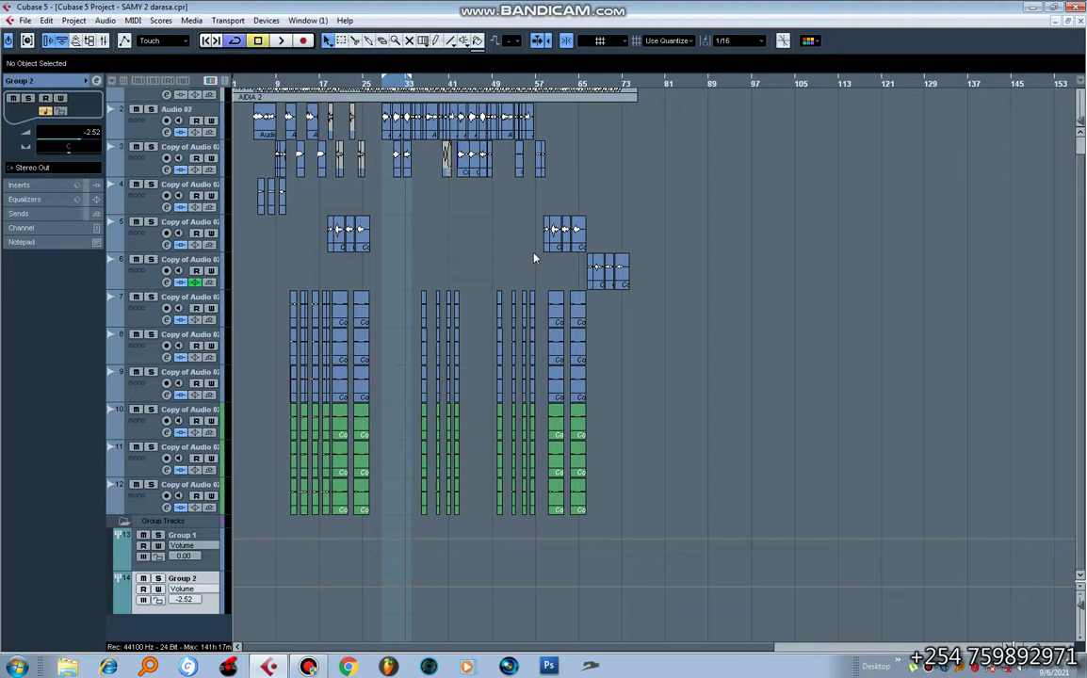
pyautogui.press('h')
pyautogui.press('h')
pyautogui.press('h')
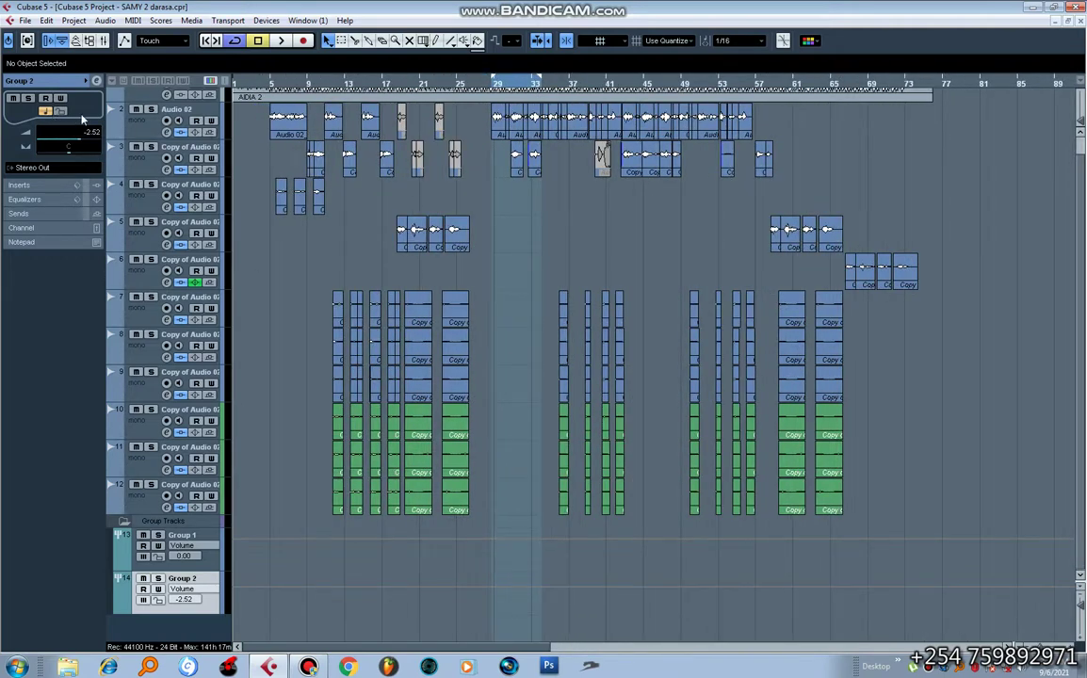
pyautogui.doubleClick(266, 83)
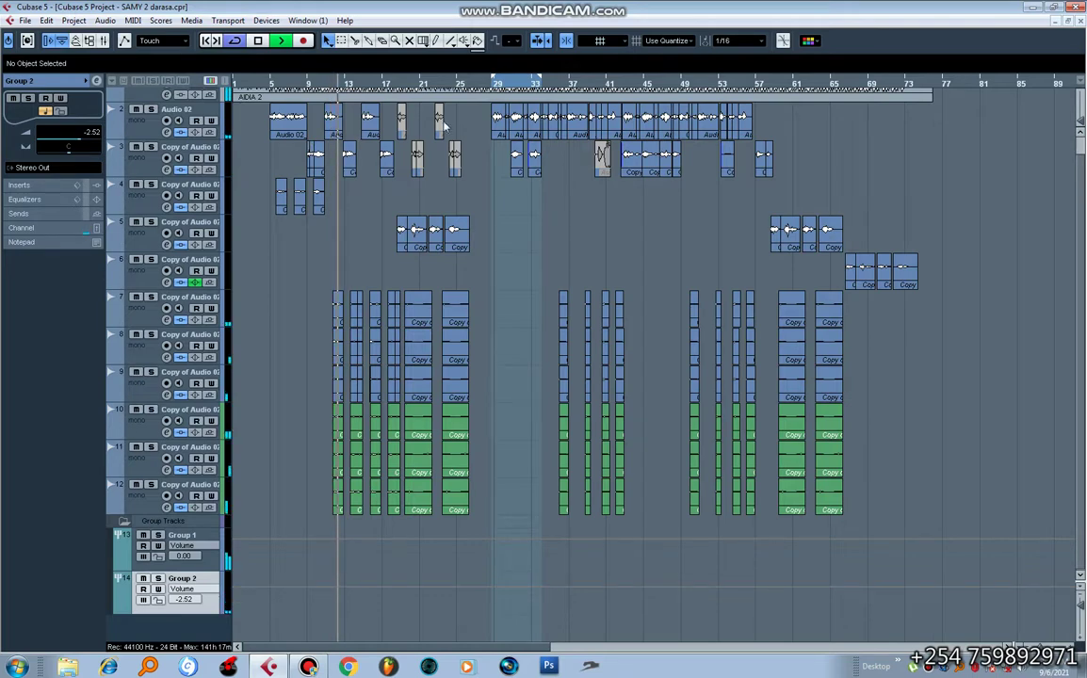
pyautogui.press('space')
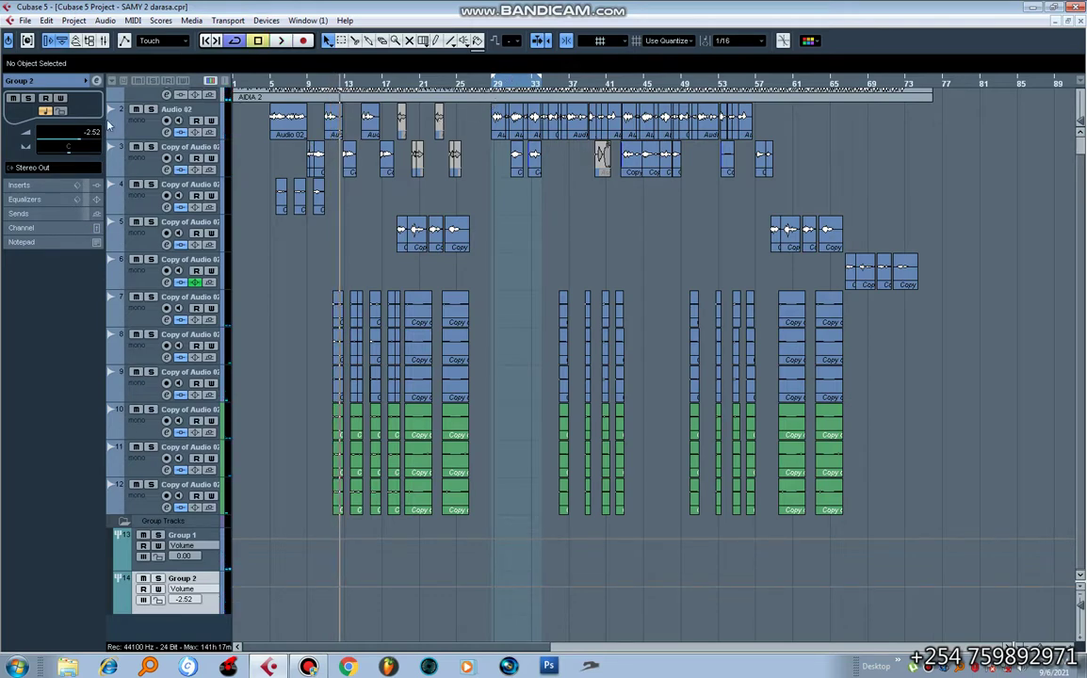
# Step: Review the Auto-Tune 8.1 insert settings and output routing of the Audio 02 track
pyautogui.click(134, 130)
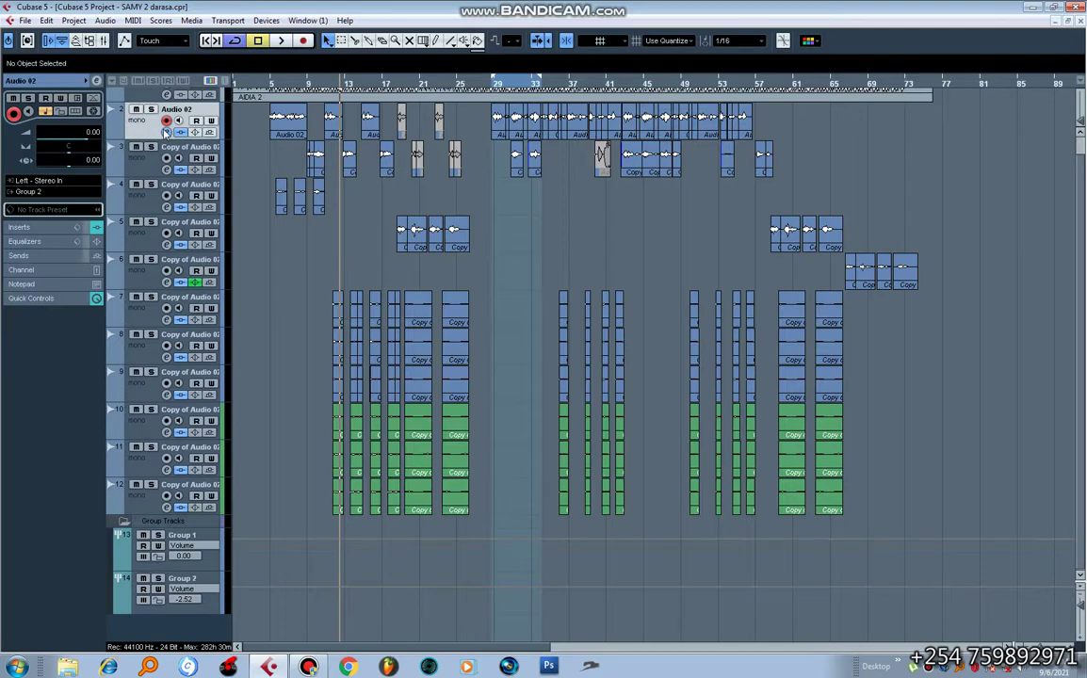
pyautogui.click(166, 132)
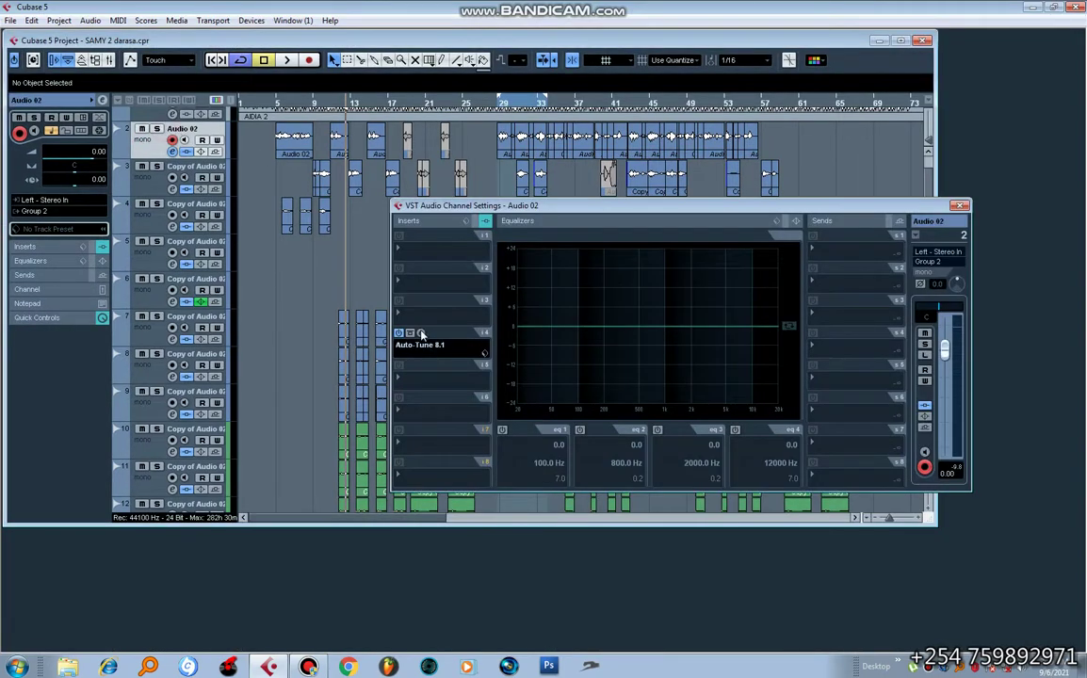
pyautogui.click(421, 334)
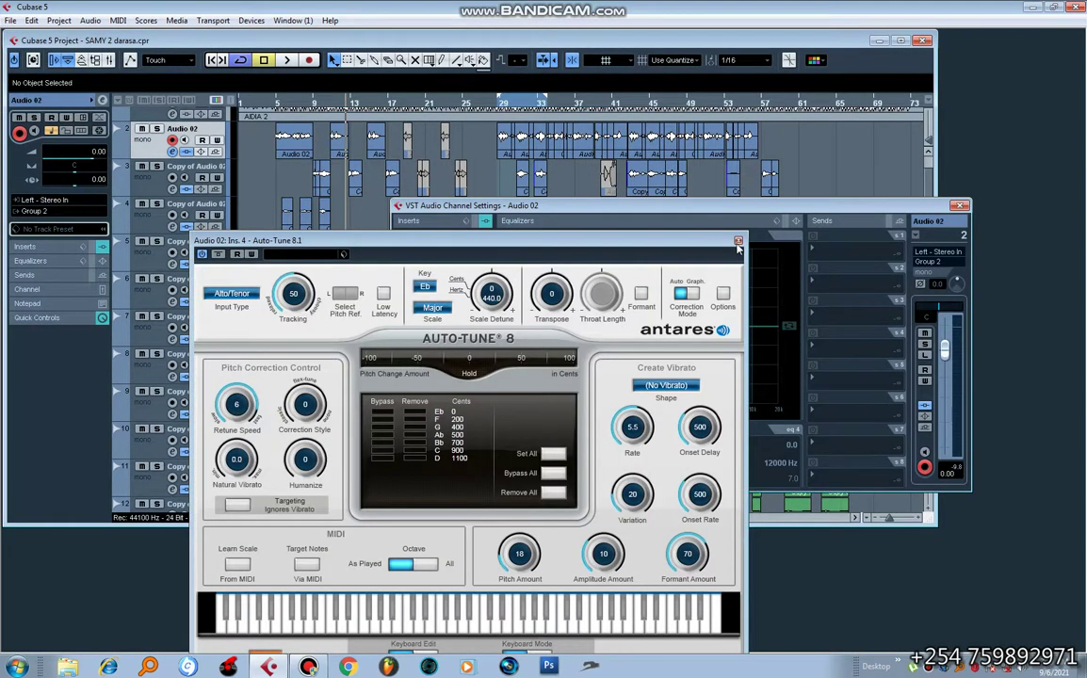
pyautogui.click(738, 241)
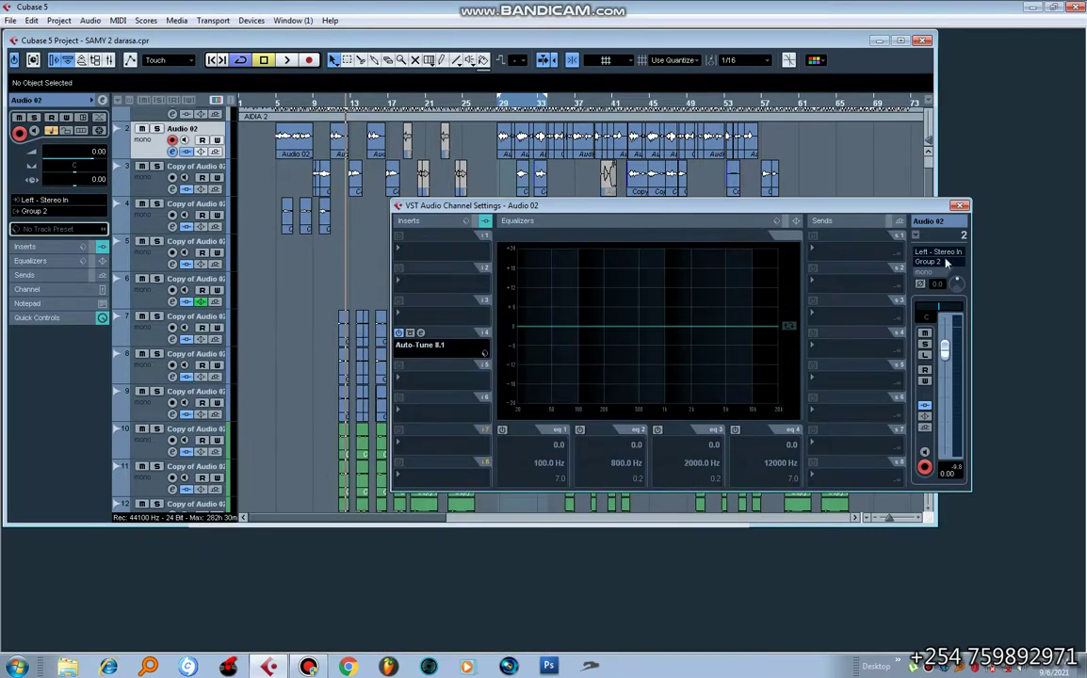
pyautogui.click(960, 207)
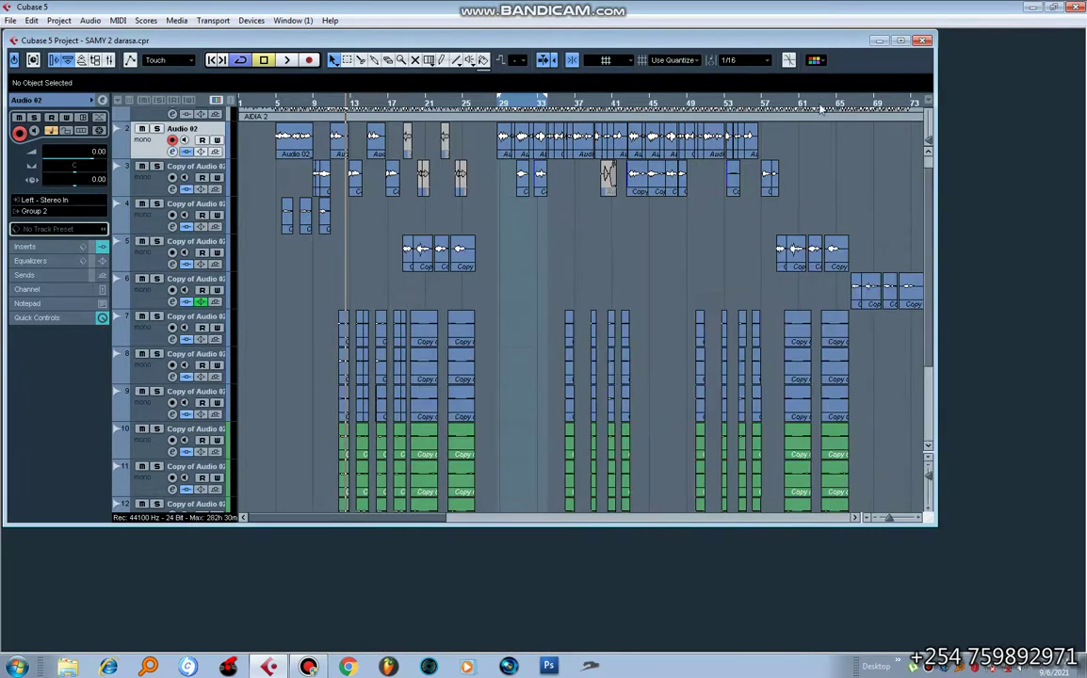
pyautogui.doubleClick(718, 41)
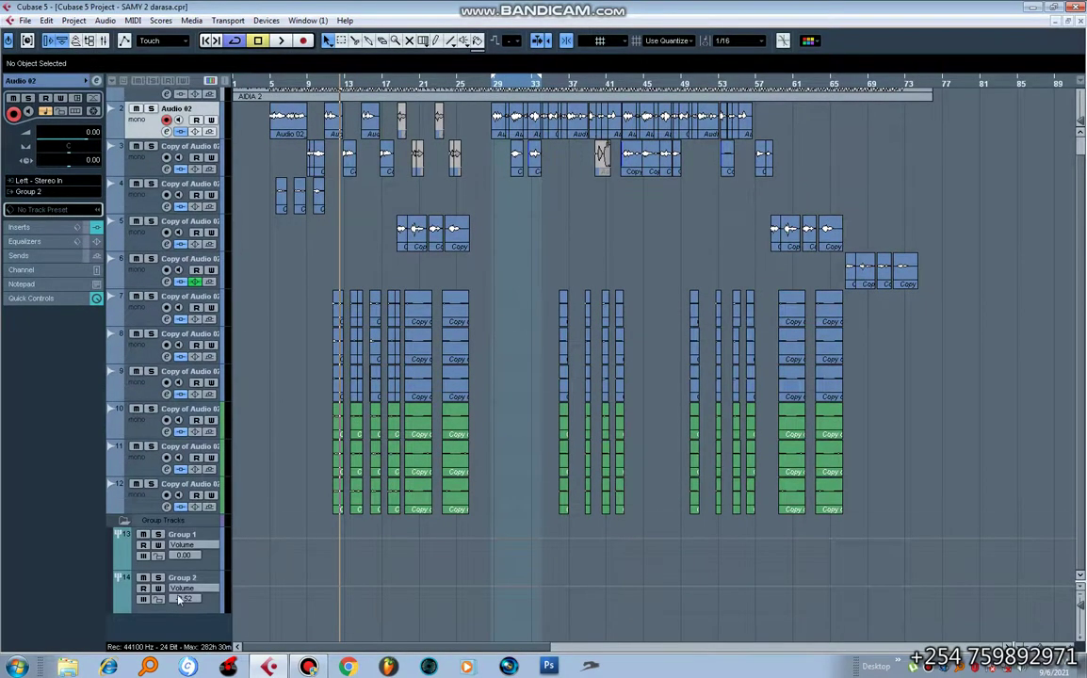
# Step: Set the playback position to bar 29 and load FabFilter Pro-Q 3 into the first insert slot of Group 2
pyautogui.click(205, 603)
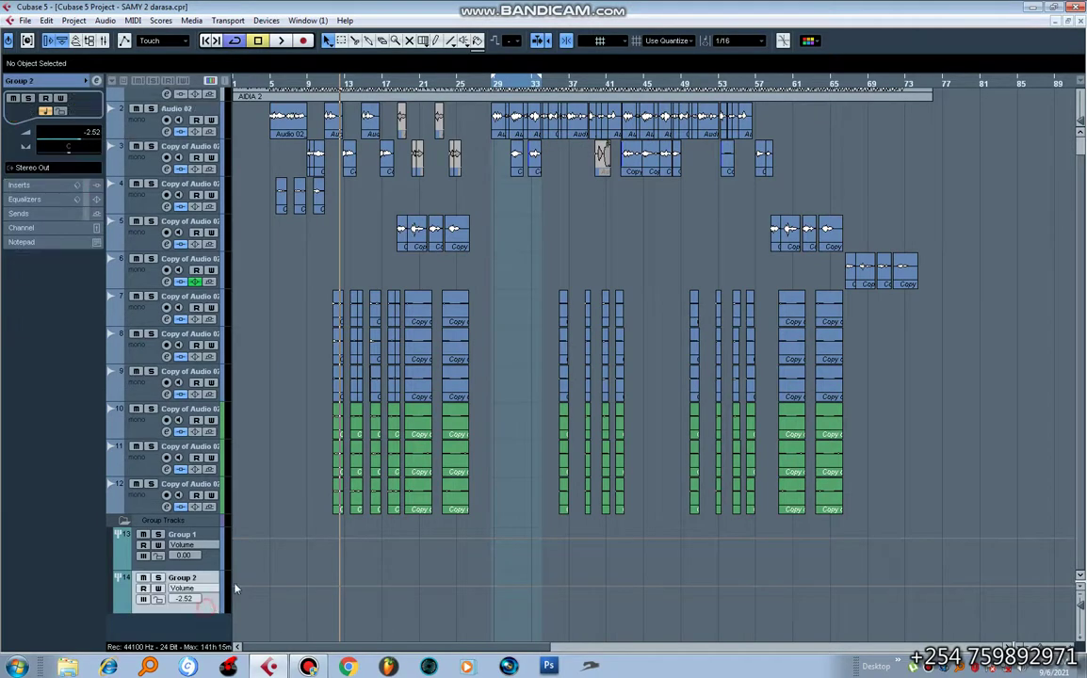
pyautogui.click(495, 86)
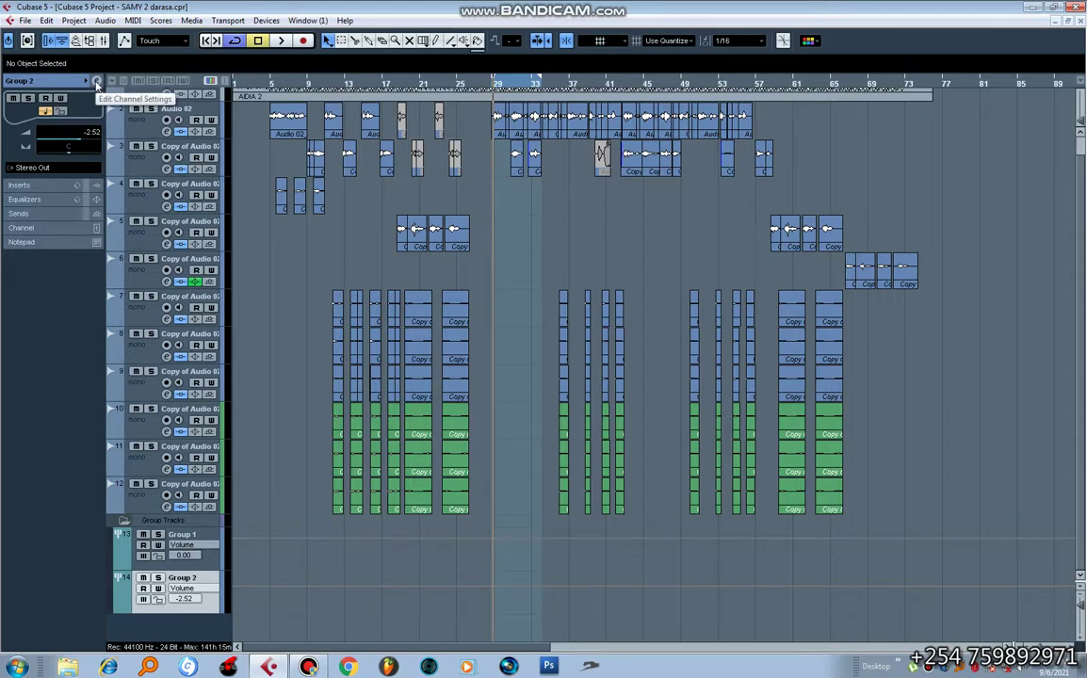
pyautogui.click(96, 83)
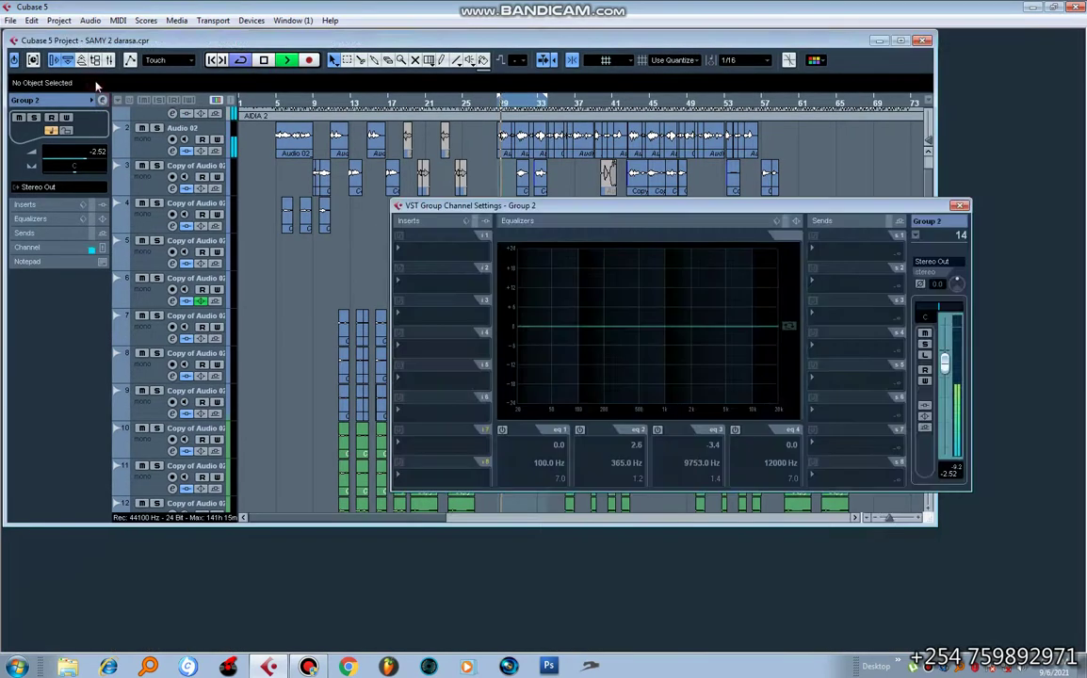
pyautogui.click(450, 240)
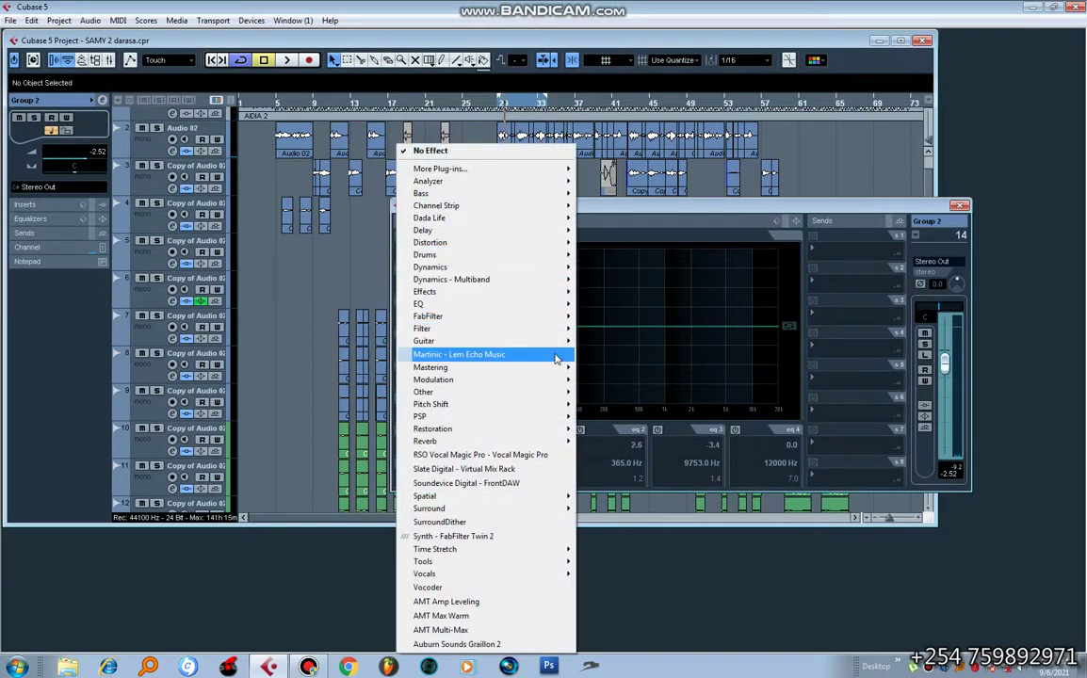
pyautogui.moveTo(561, 316)
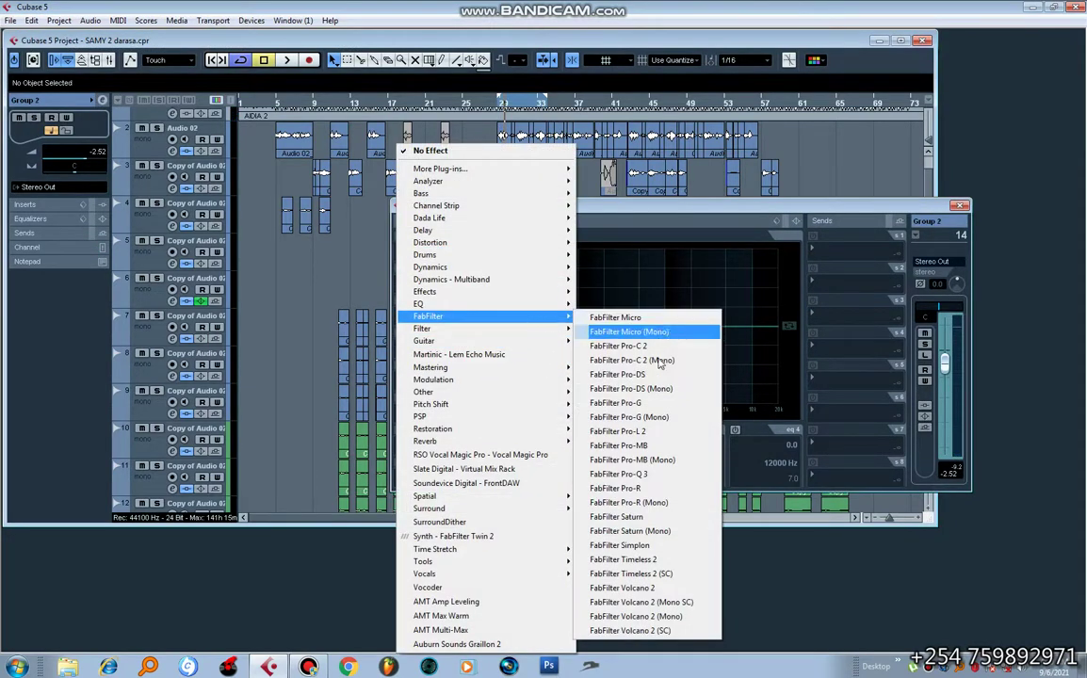
pyautogui.click(664, 482)
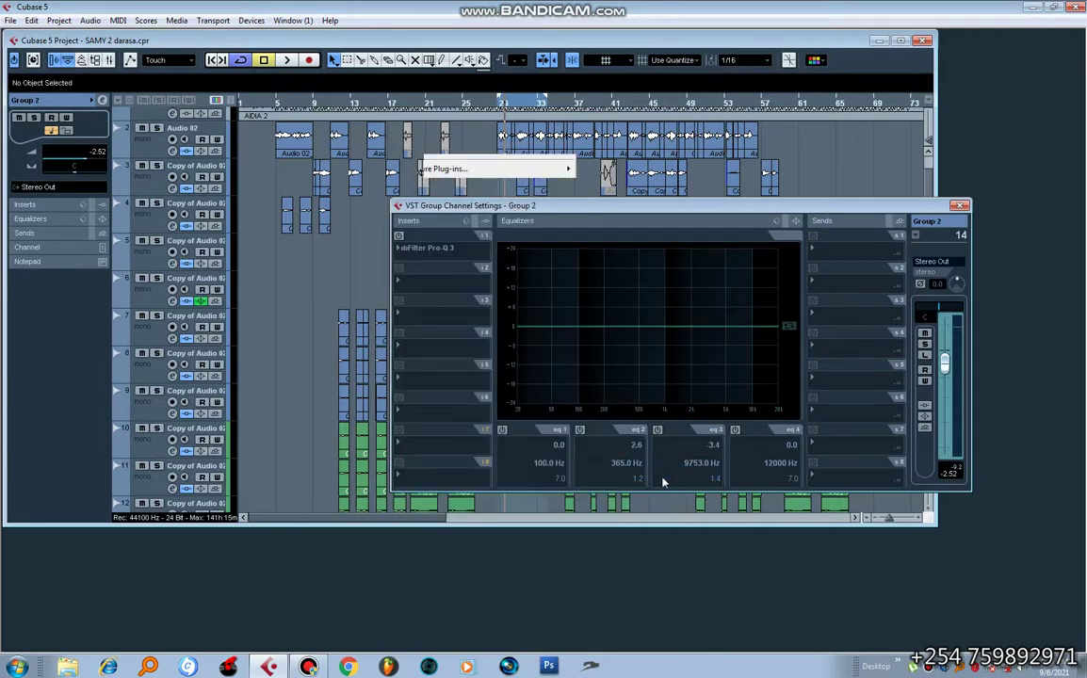
pyautogui.moveTo(498, 209); pyautogui.dragTo(578, 209)
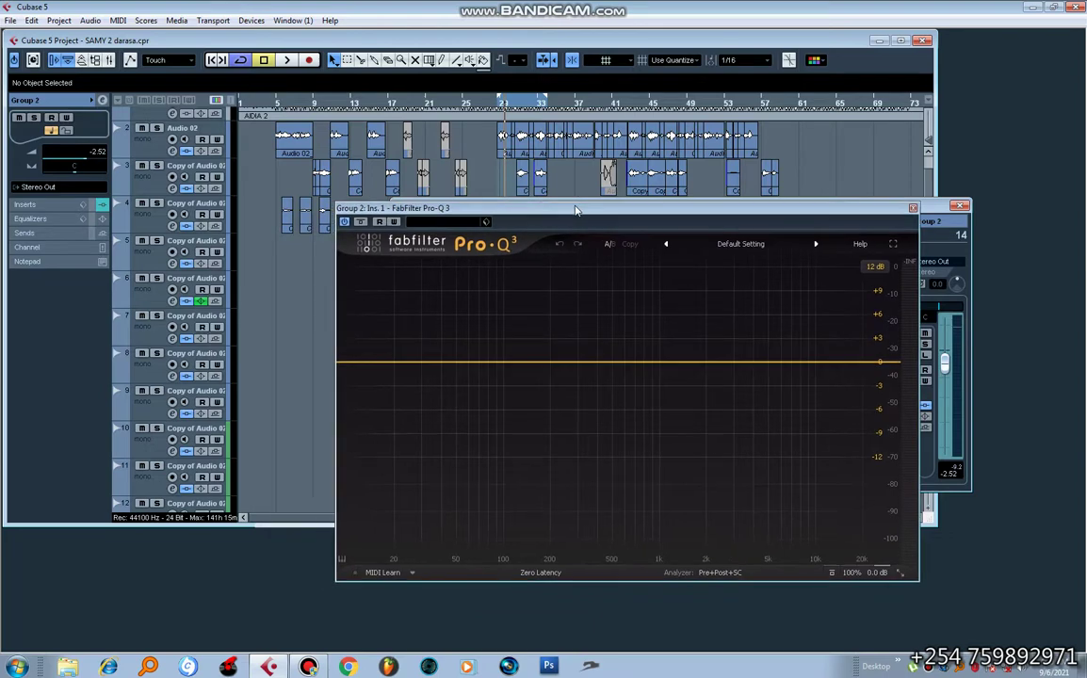
# Step: Load the Low Cut preset in the Group 2 equalizer and audition the vocals through it
pyautogui.click(738, 245)
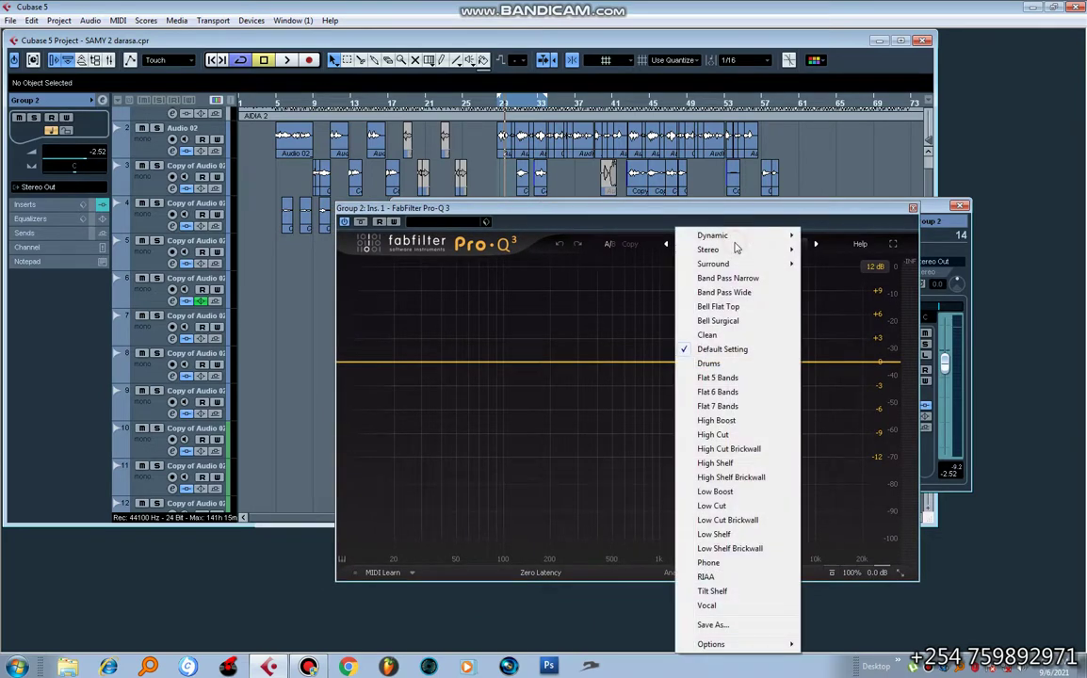
pyautogui.click(720, 507)
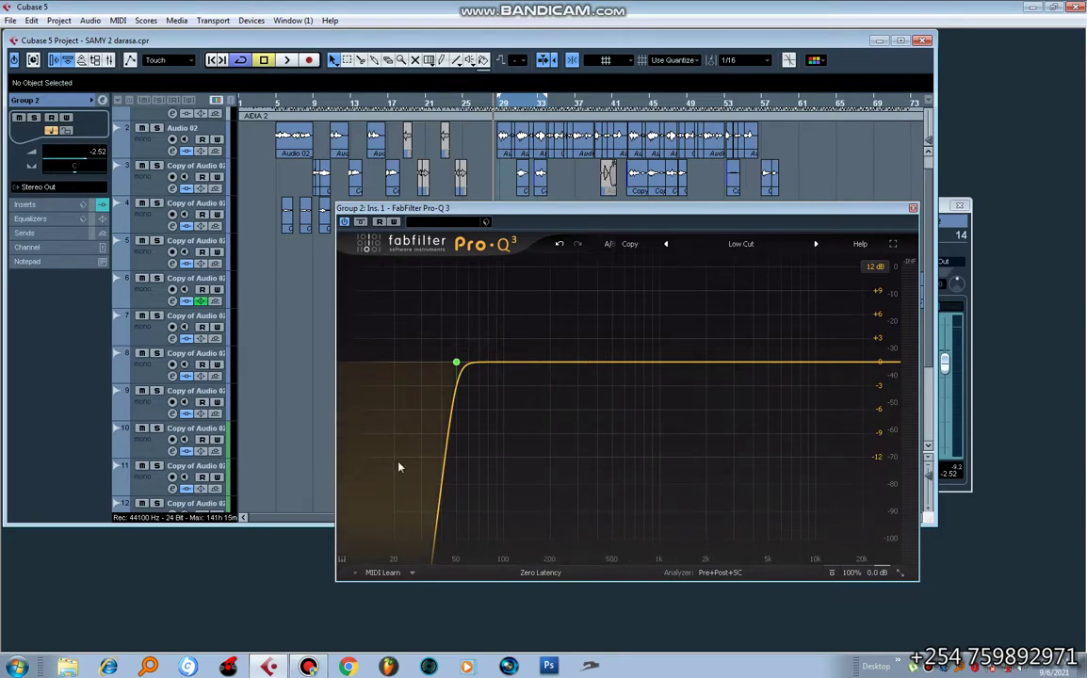
pyautogui.press('space')
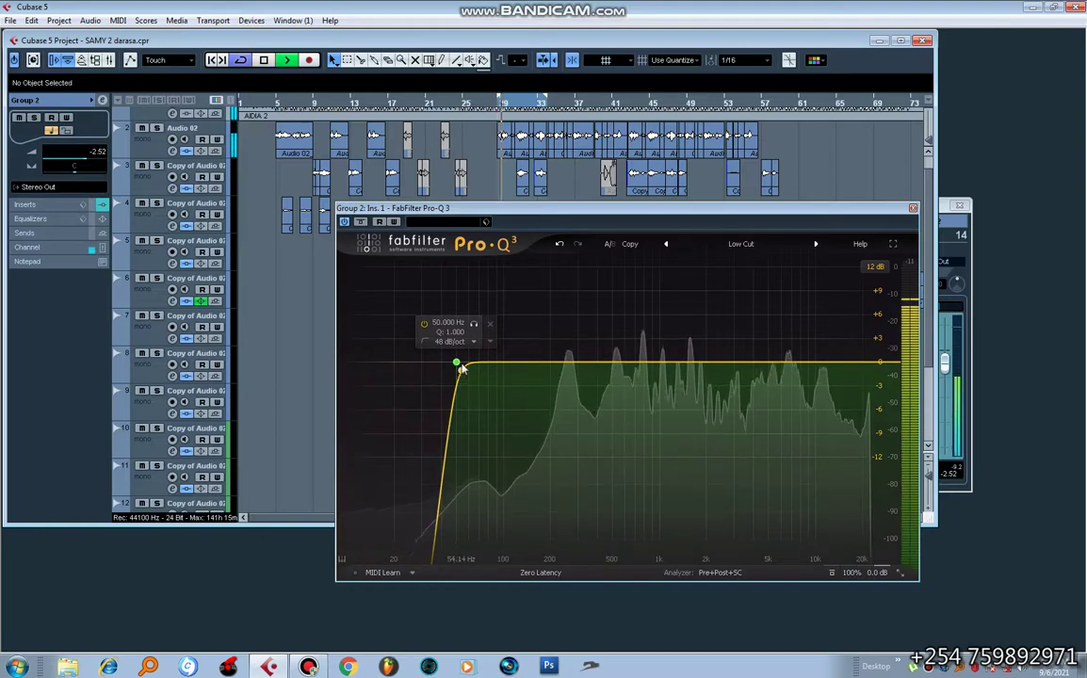
pyautogui.press('space')
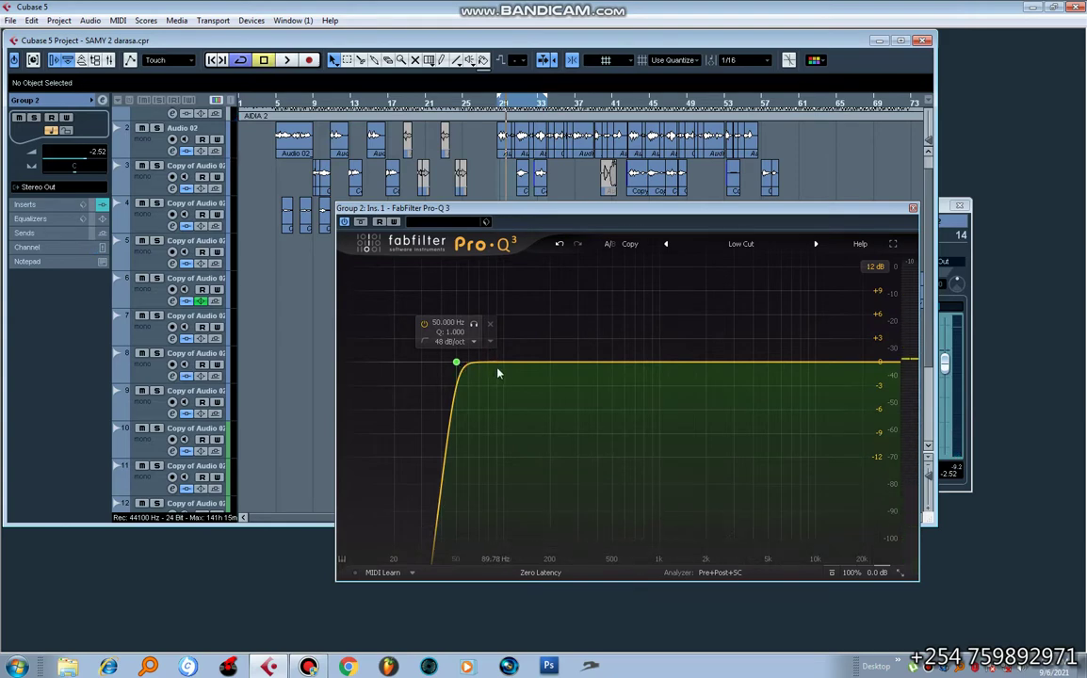
pyautogui.press('space')
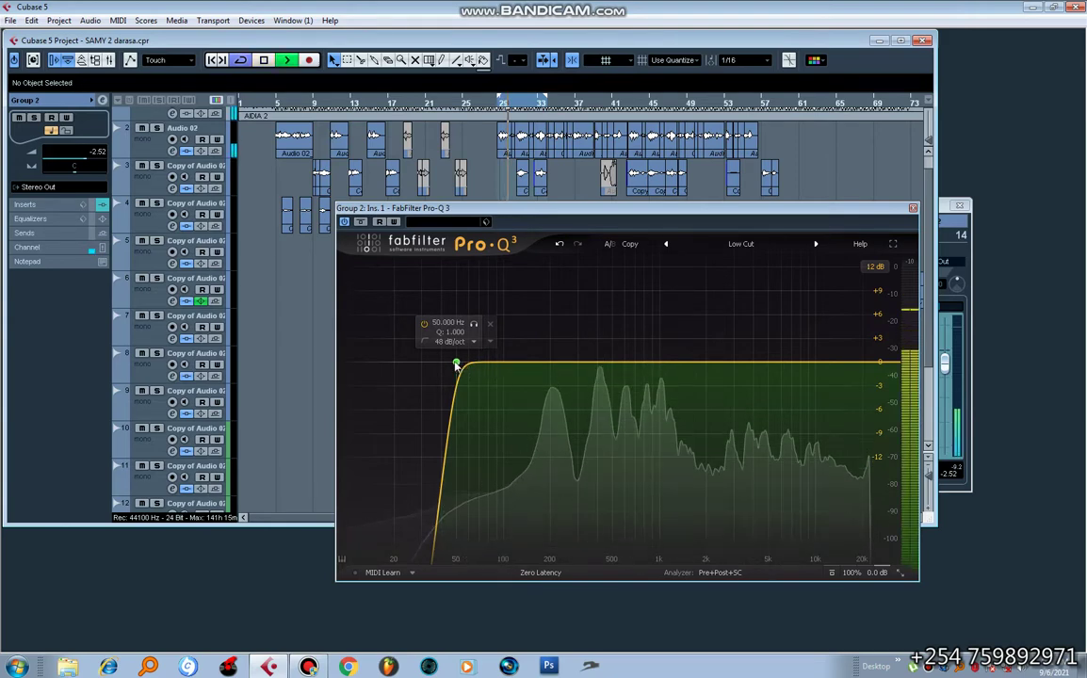
# Step: Raise the low cut frequency to about 89 Hz, fine-tune it slightly lower and audition the vocals
pyautogui.moveTo(461, 366); pyautogui.dragTo(496, 367)
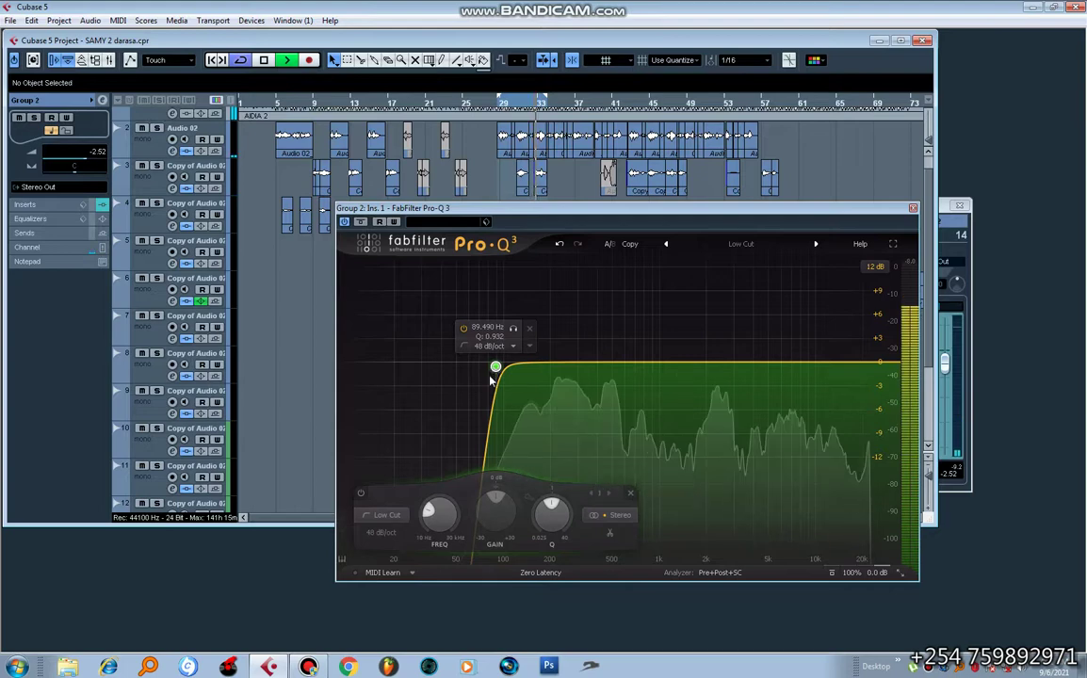
pyautogui.press('space')
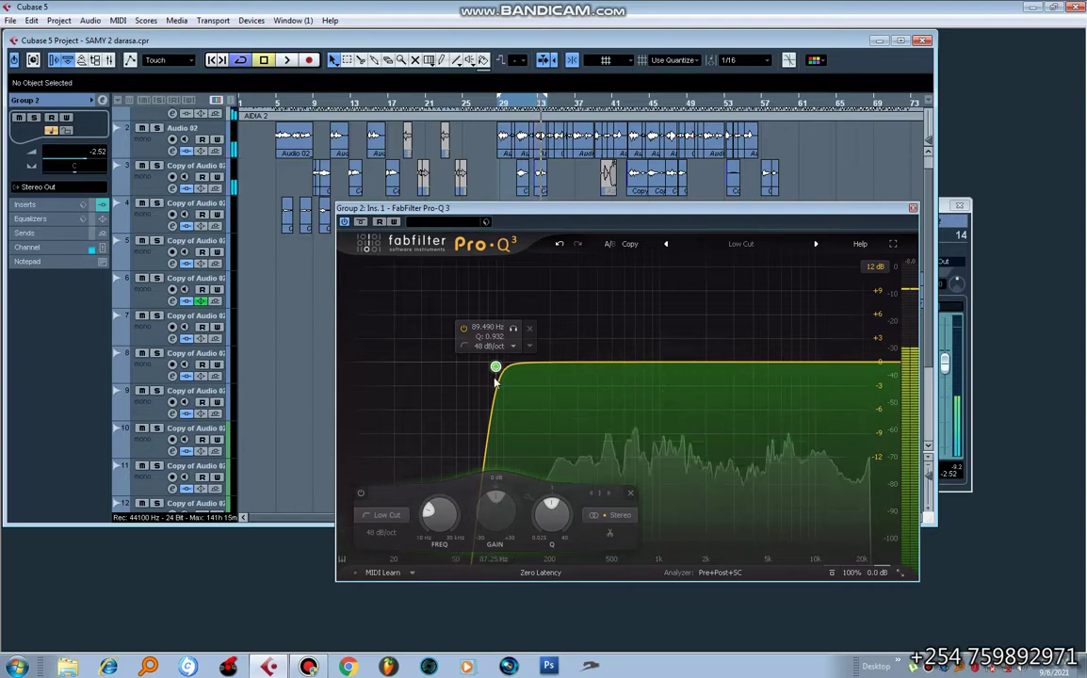
pyautogui.press('space')
pyautogui.press('space')
pyautogui.moveTo(497, 370); pyautogui.dragTo(491, 371)
pyautogui.press('space')
pyautogui.press('space')
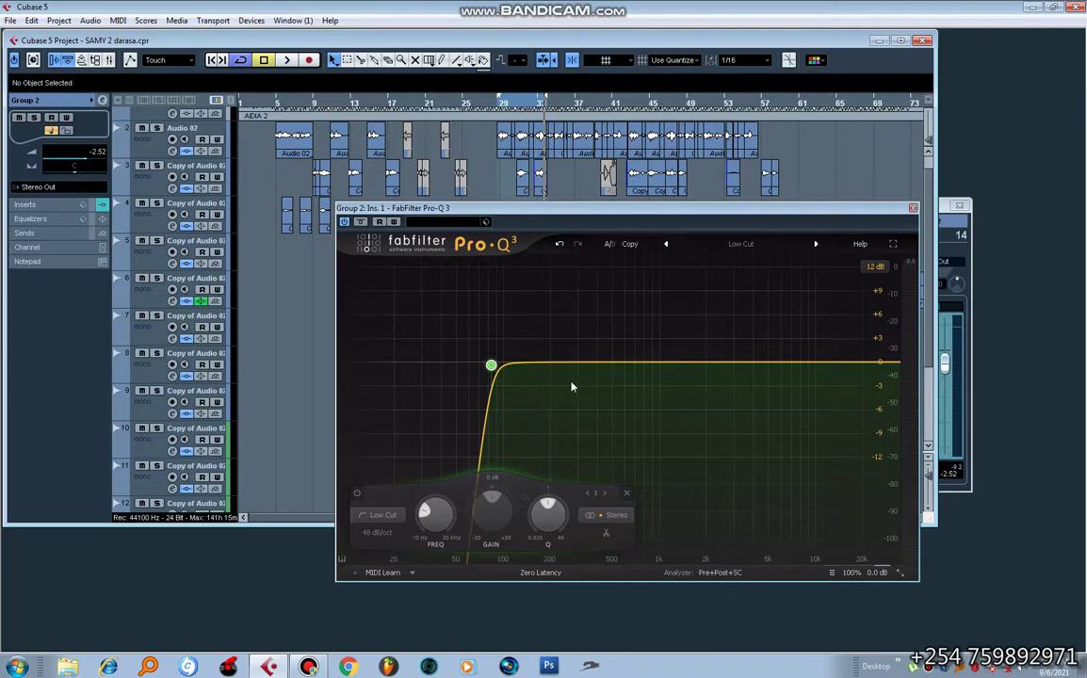
# Step: Try an exaggerated low cut at about 354 Hz during playback
pyautogui.press('space')
pyautogui.moveTo(490, 367); pyautogui.dragTo(589, 362)
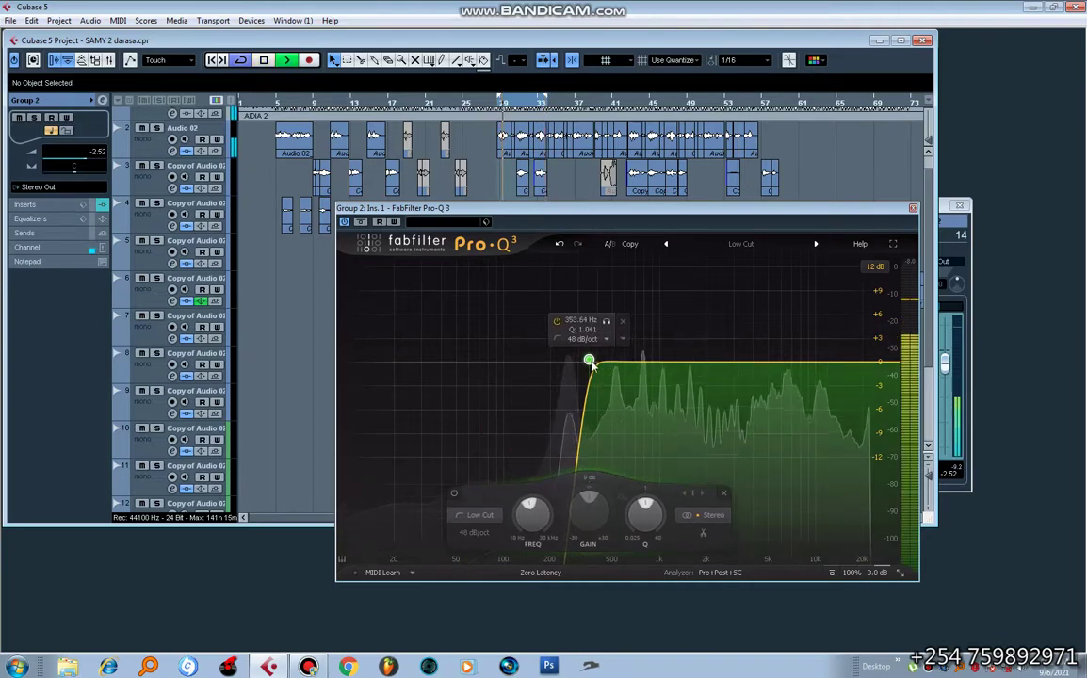
pyautogui.press('space')
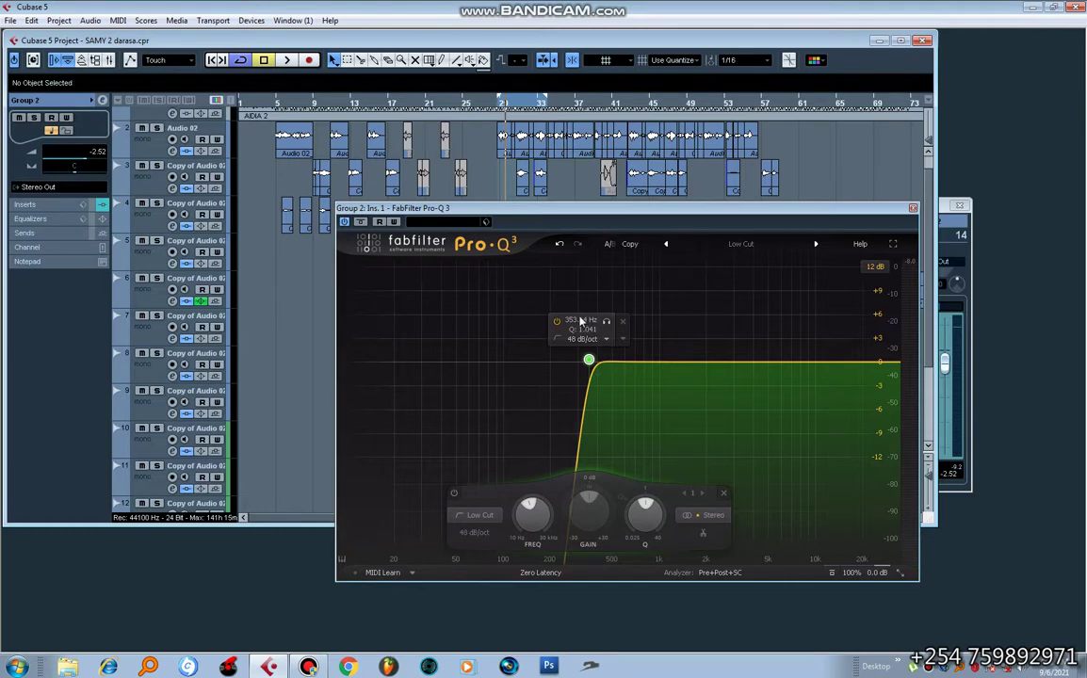
# Step: Set the low cut band's frequency to exactly 83 Hz and audition the vocals
pyautogui.doubleClick(581, 322)
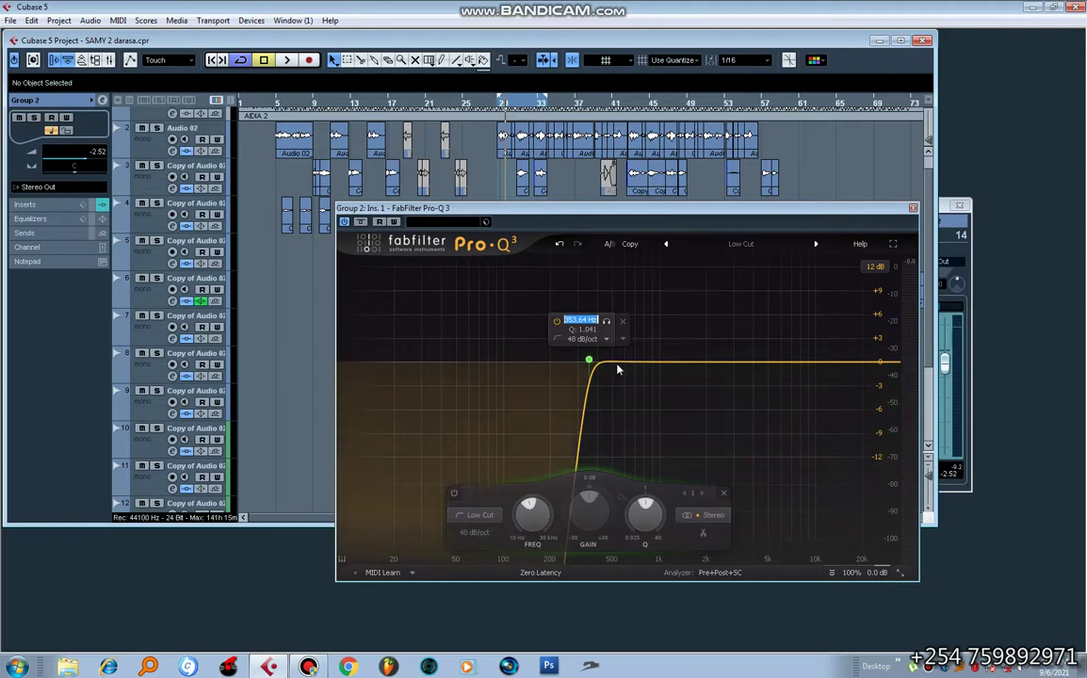
pyautogui.write('83')
pyautogui.press('Return')
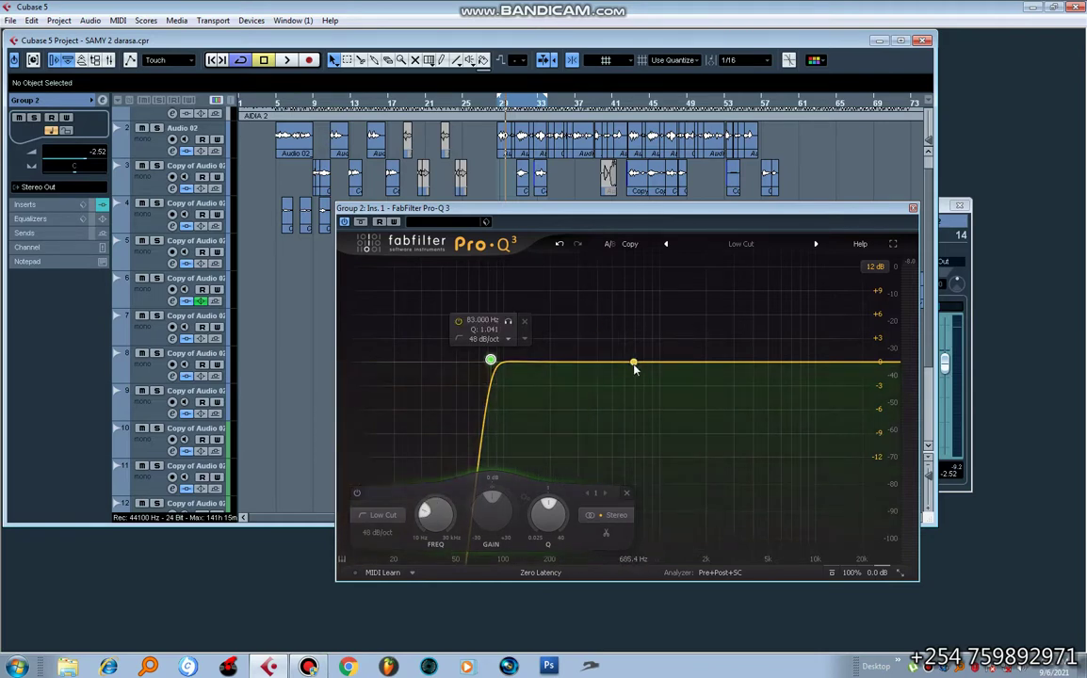
pyautogui.press('space')
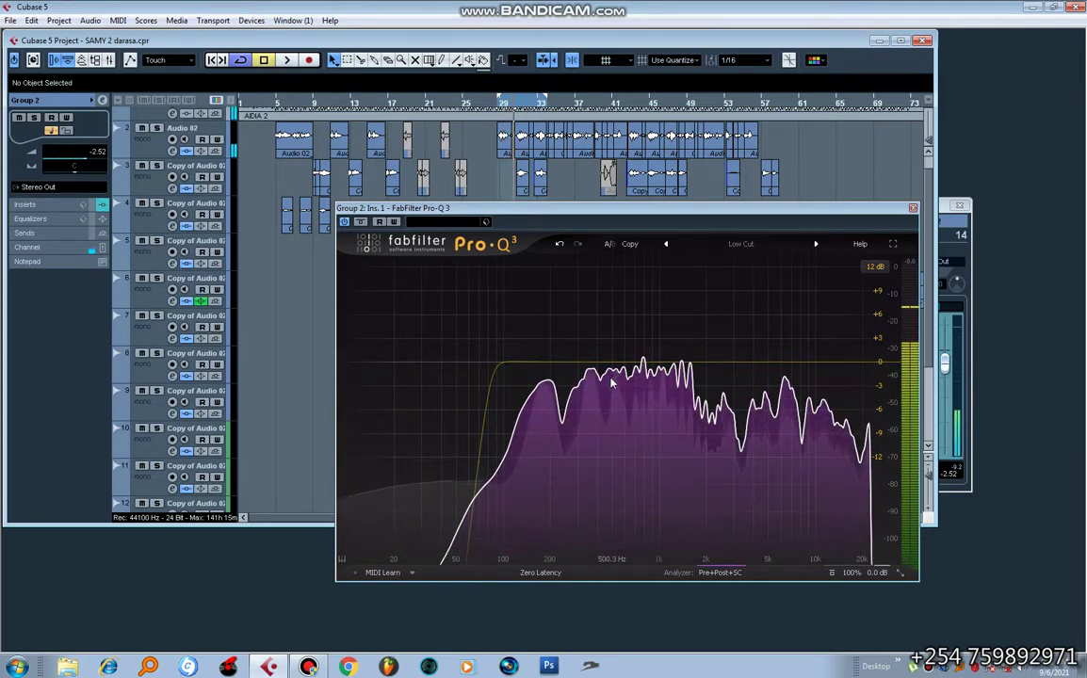
pyautogui.press('space')
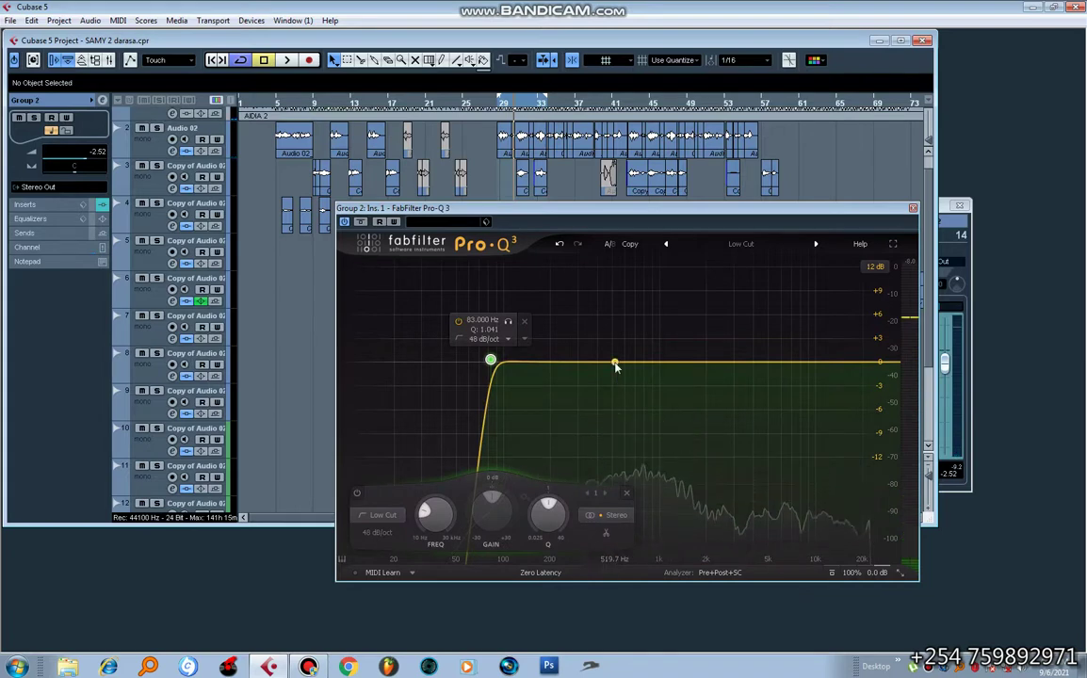
# Step: Add a bell band at about 505 Hz boosted about 8.8 dB and narrow it to a Q of about 32.5
pyautogui.click(612, 355)
pyautogui.moveTo(612, 355); pyautogui.dragTo(613, 295)
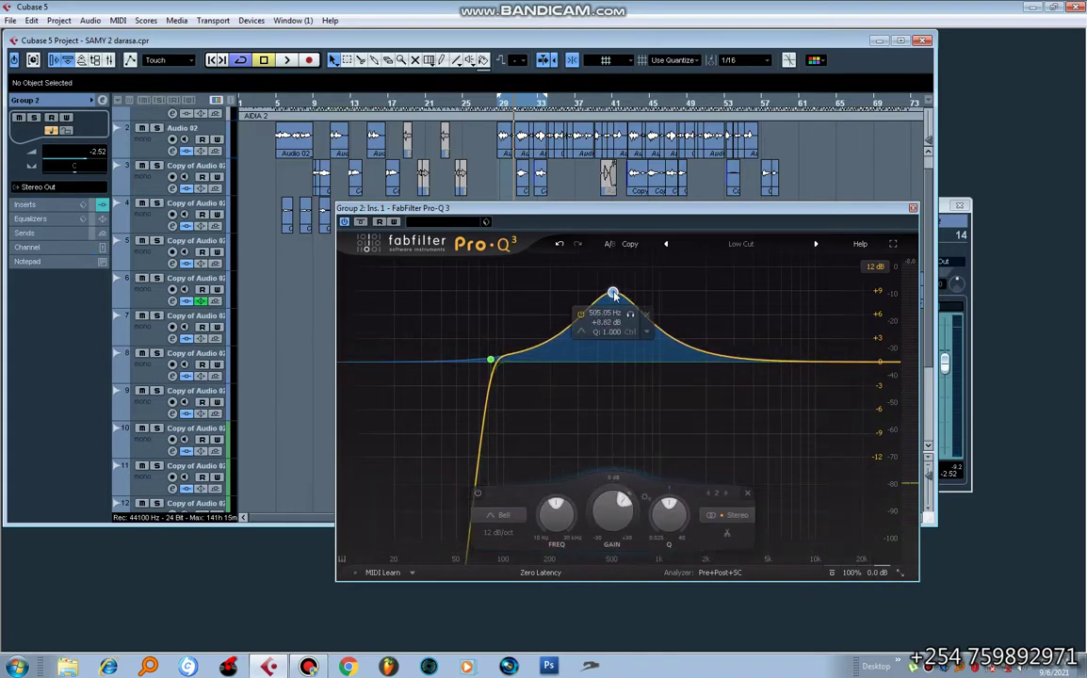
pyautogui.scroll(3, 670, 511)
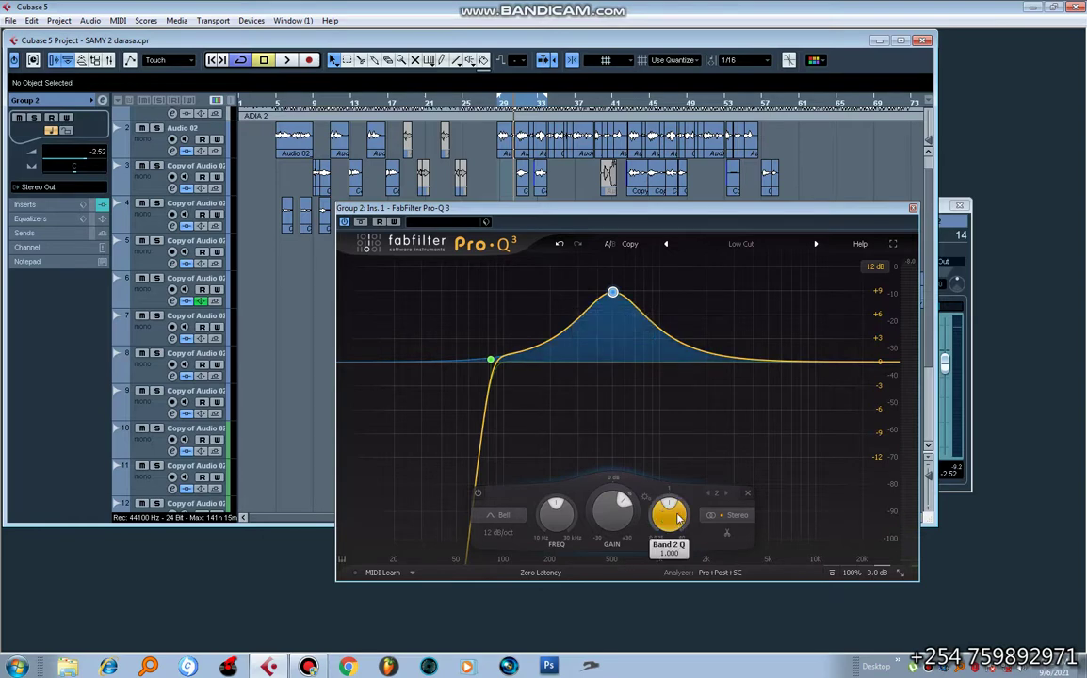
pyautogui.scroll(10, 673, 511)
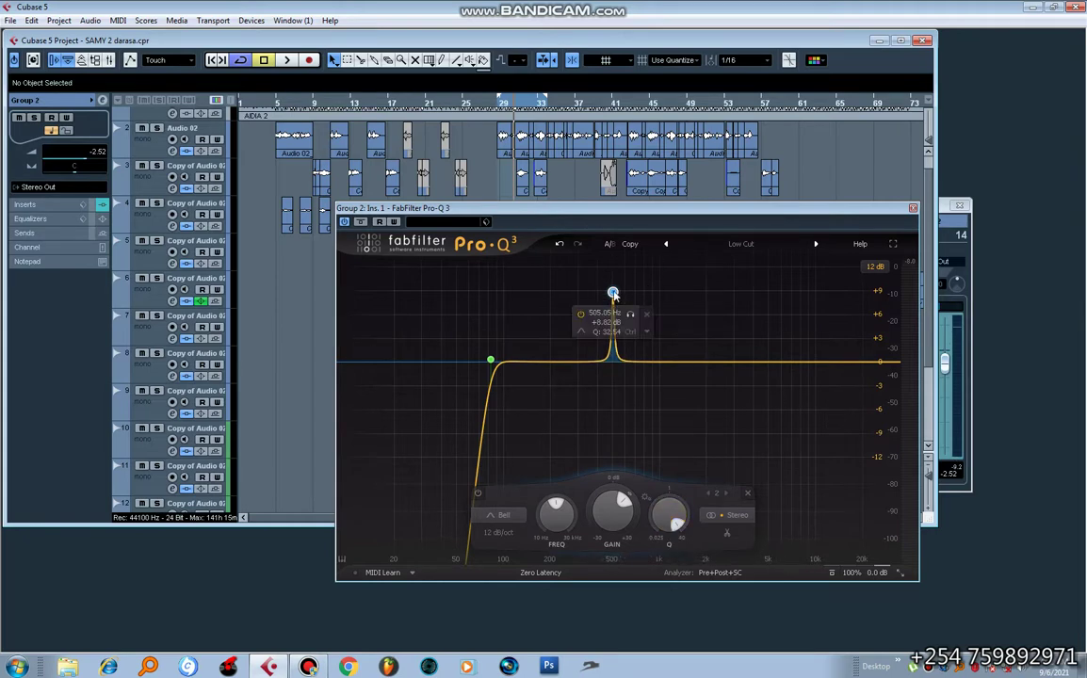
# Step: Sweep the narrow bell band to a lower frequency between 200 and 500 Hz during playback, boosting its gain to +30 dB
pyautogui.press('space')
pyautogui.moveTo(613, 295); pyautogui.dragTo(570, 235)
pyautogui.moveTo(589, 125); pyautogui.dragTo(571, 80)
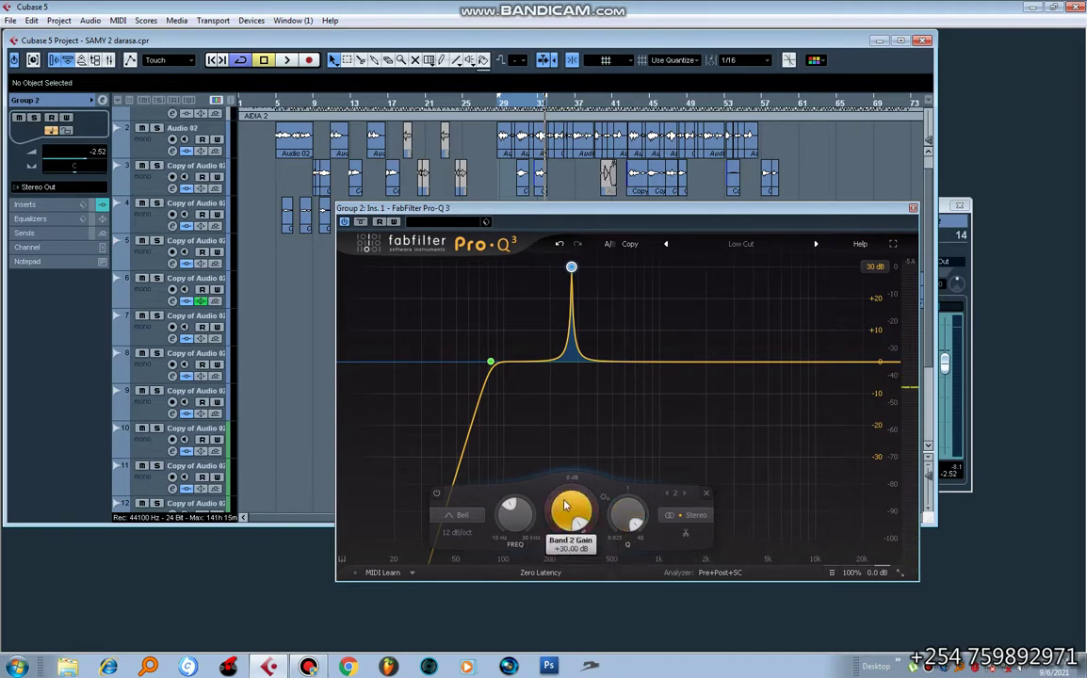
# Step: Turn the narrow blue bell band into a cut of about -8.3 dB and audition the vocals
pyautogui.moveTo(566, 509); pyautogui.dragTo(637, 645)
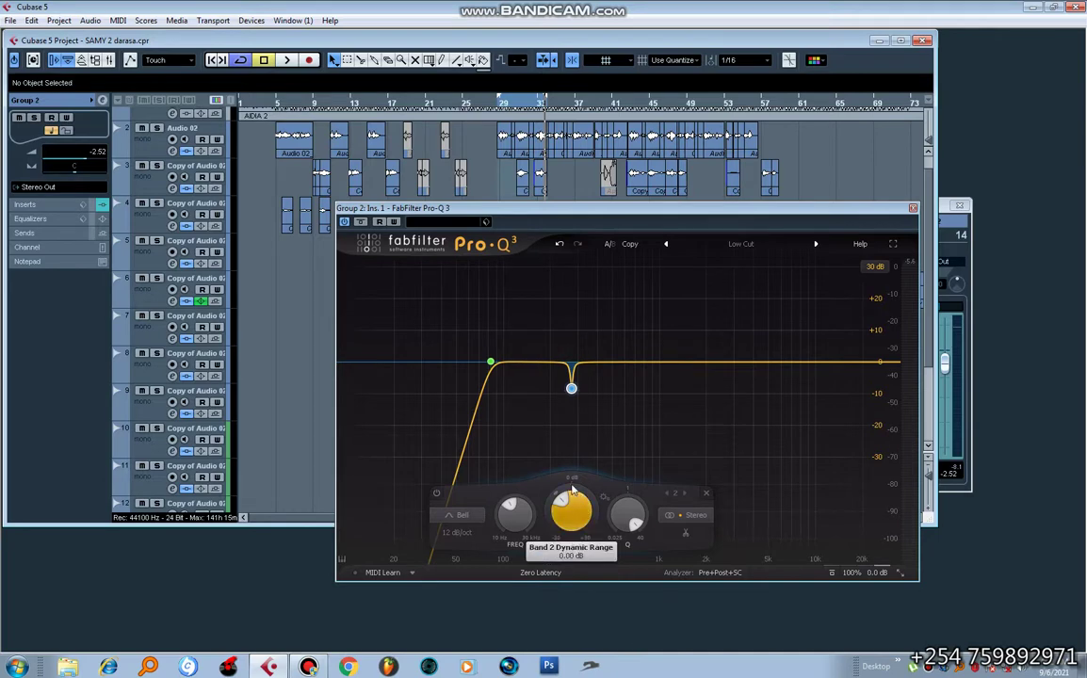
pyautogui.moveTo(585, 507)
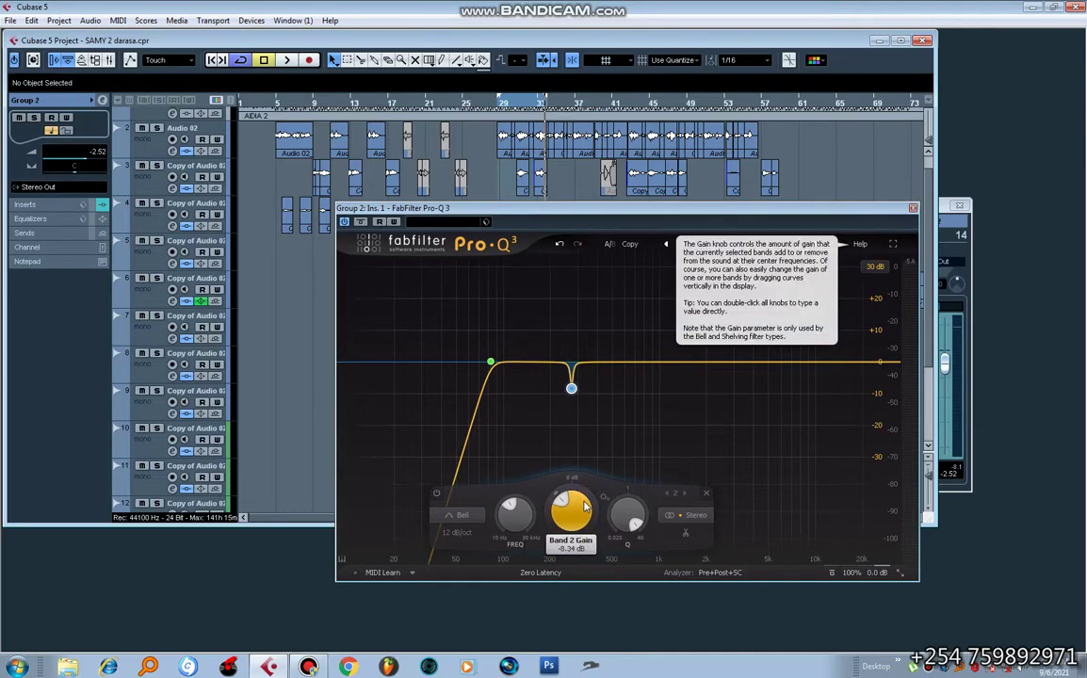
pyautogui.press('space')
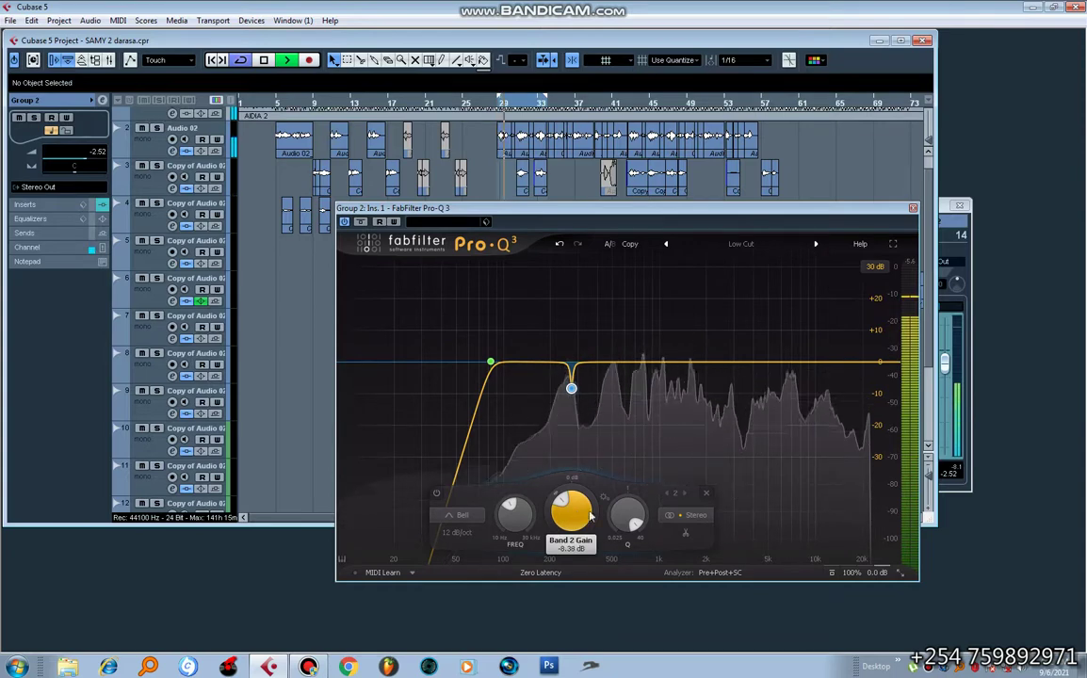
# Step: Add a bell band at about 1250 Hz boosted about 20.8 dB and narrow it to a Q of 40
pyautogui.moveTo(684, 363); pyautogui.dragTo(674, 297)
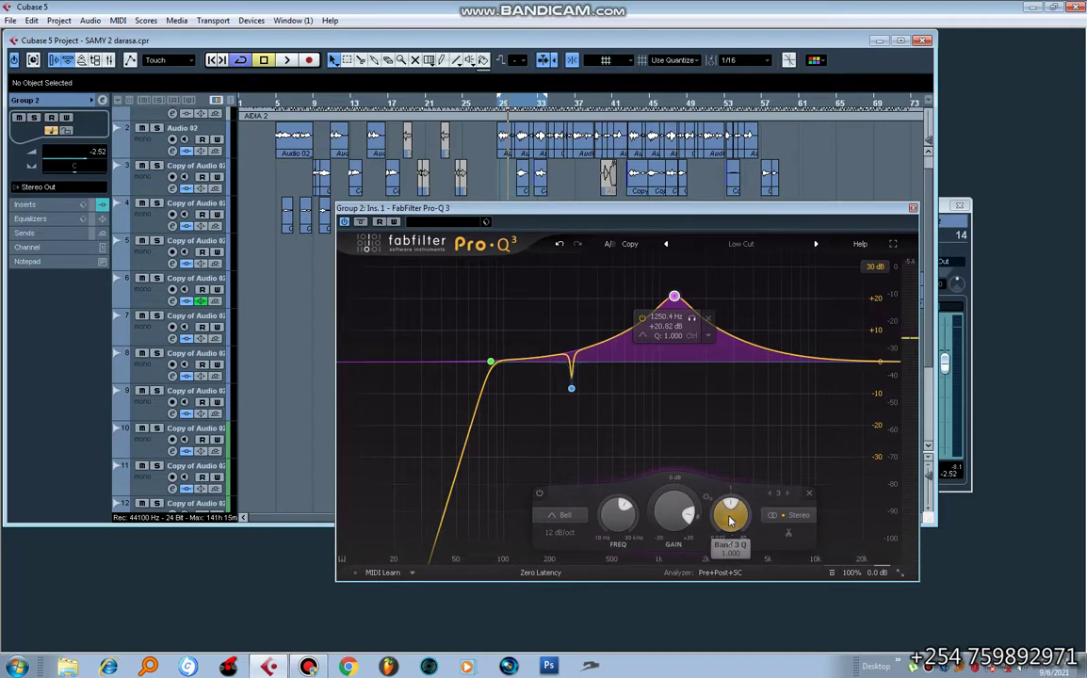
pyautogui.moveTo(732, 513); pyautogui.dragTo(737, 457)
pyautogui.moveTo(675, 292)
# Step: Sweep the new narrow bell band during playback to about 1073 Hz with its gain boosted to +30 dB
pyautogui.press('space')
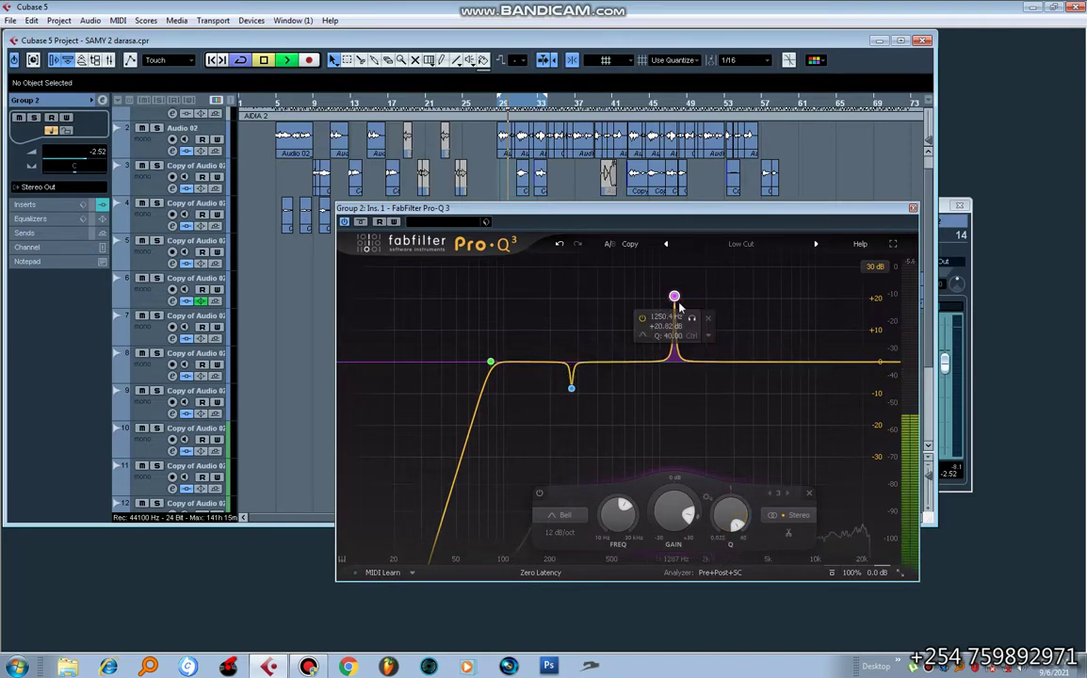
pyautogui.moveTo(673, 287); pyautogui.dragTo(667, 196)
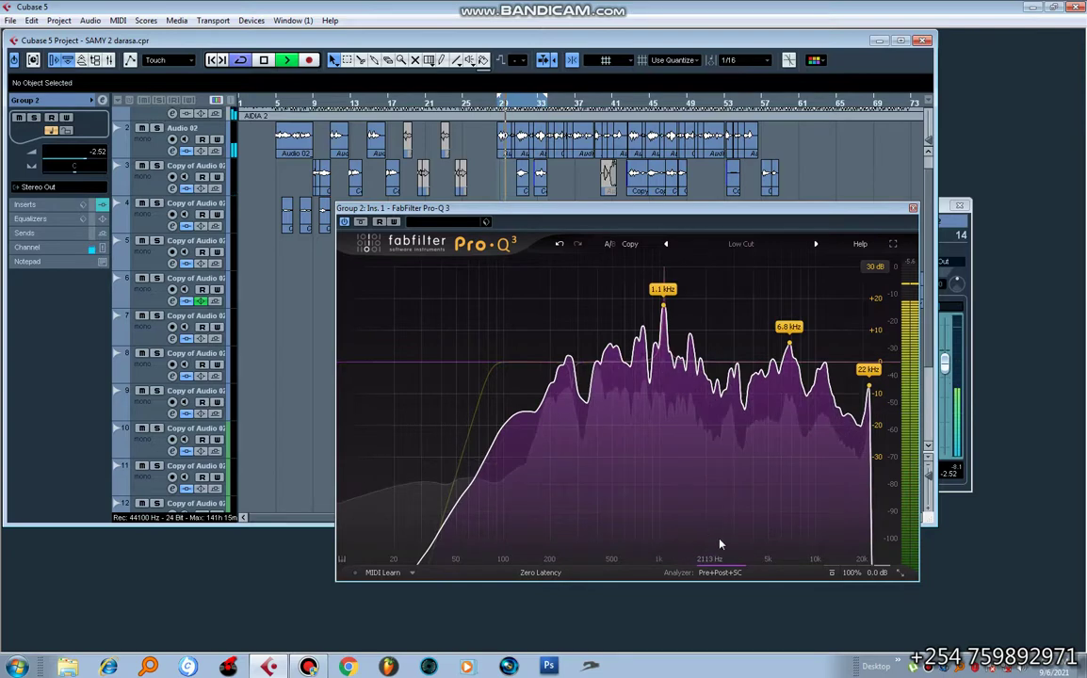
pyautogui.press('space')
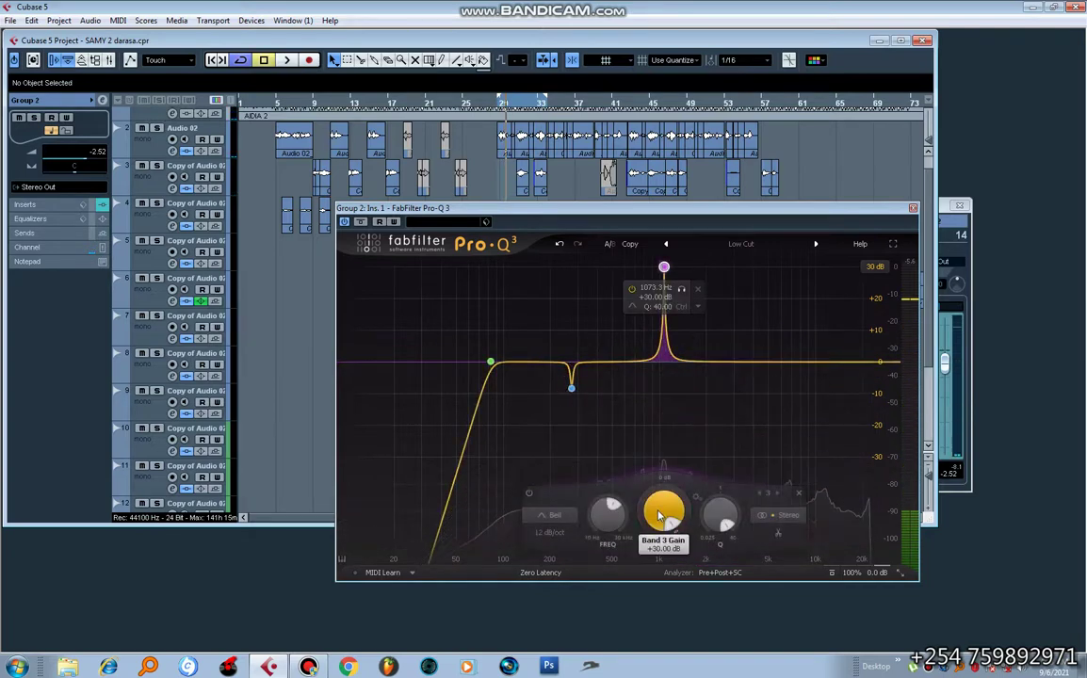
# Step: Cut the band at about 1073 Hz to about -5 dB and close the Pro-Q 3 window
pyautogui.moveTo(659, 515); pyautogui.dragTo(667, 663)
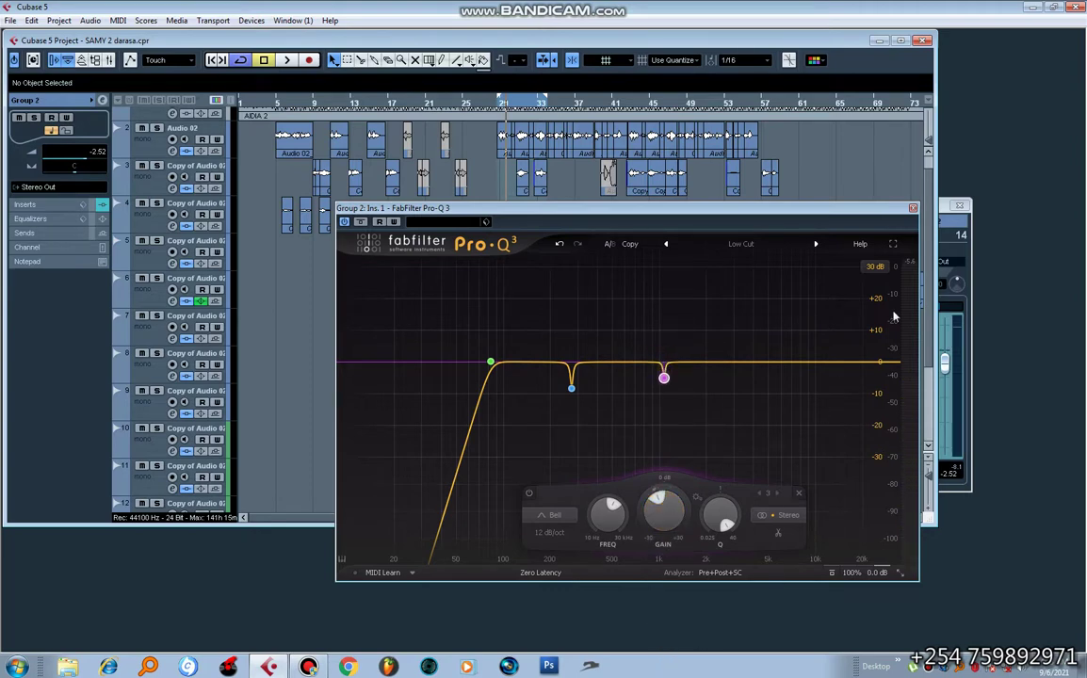
pyautogui.click(913, 208)
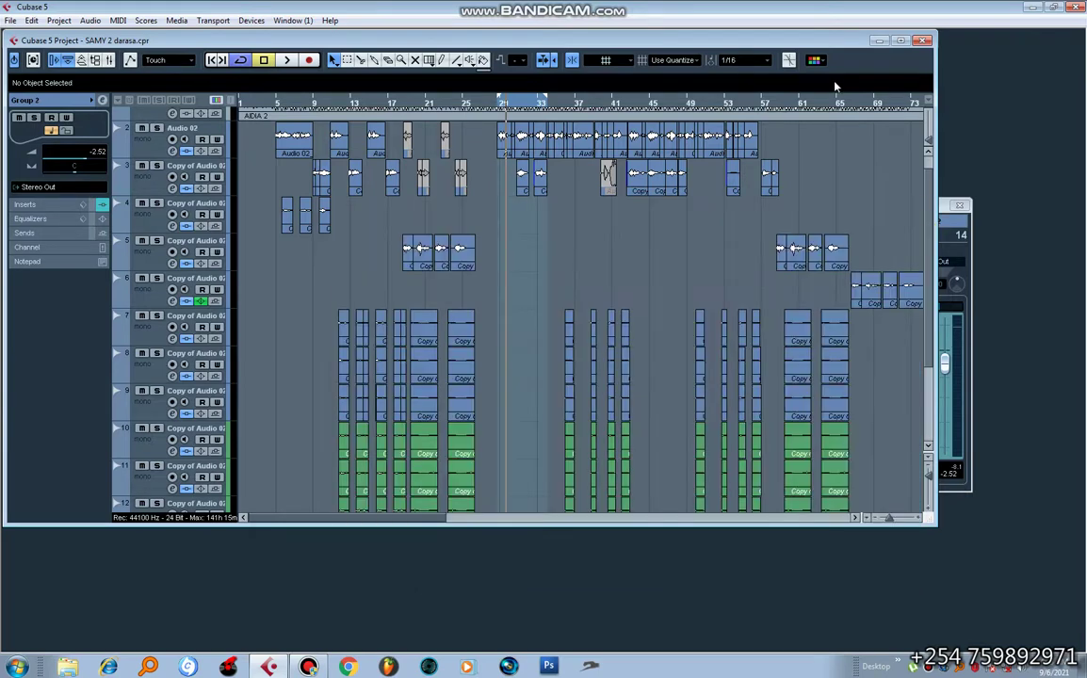
# Step: Maximize the project window and audition the equalized vocals from about bar 29
pyautogui.doubleClick(808, 43)
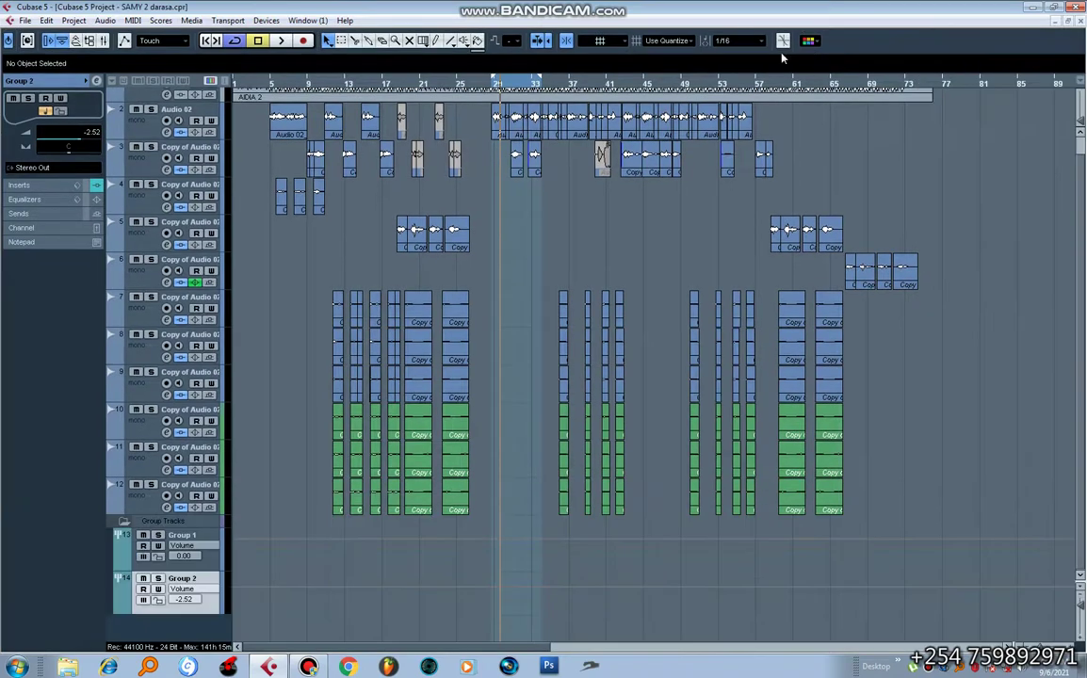
pyautogui.click(493, 89)
pyautogui.press('space')
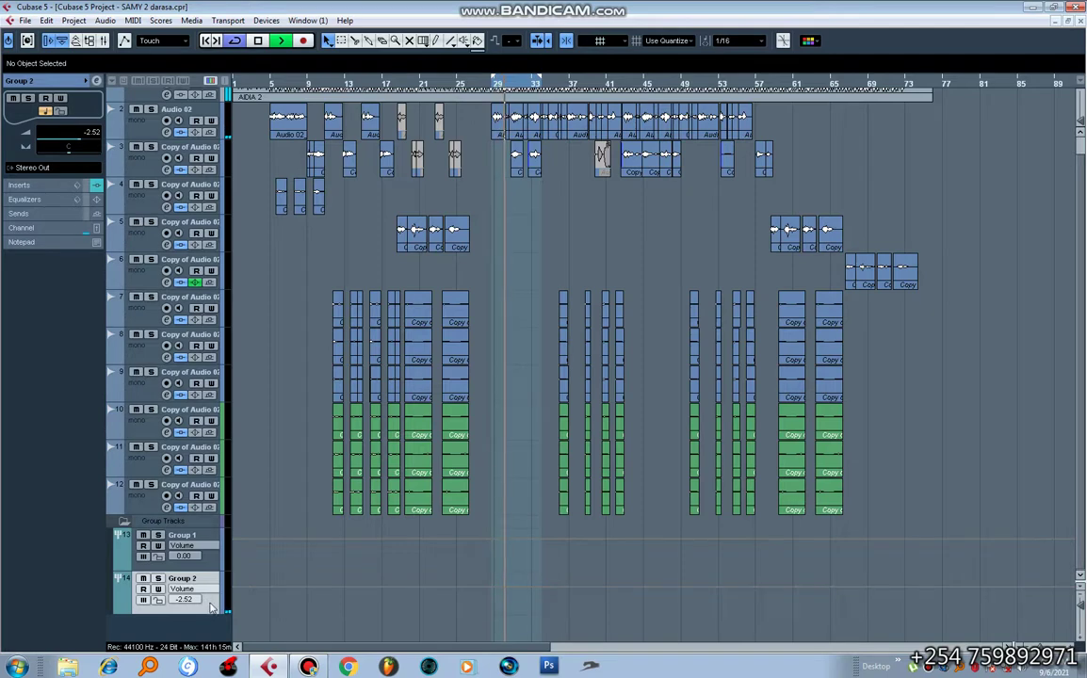
pyautogui.press('space')
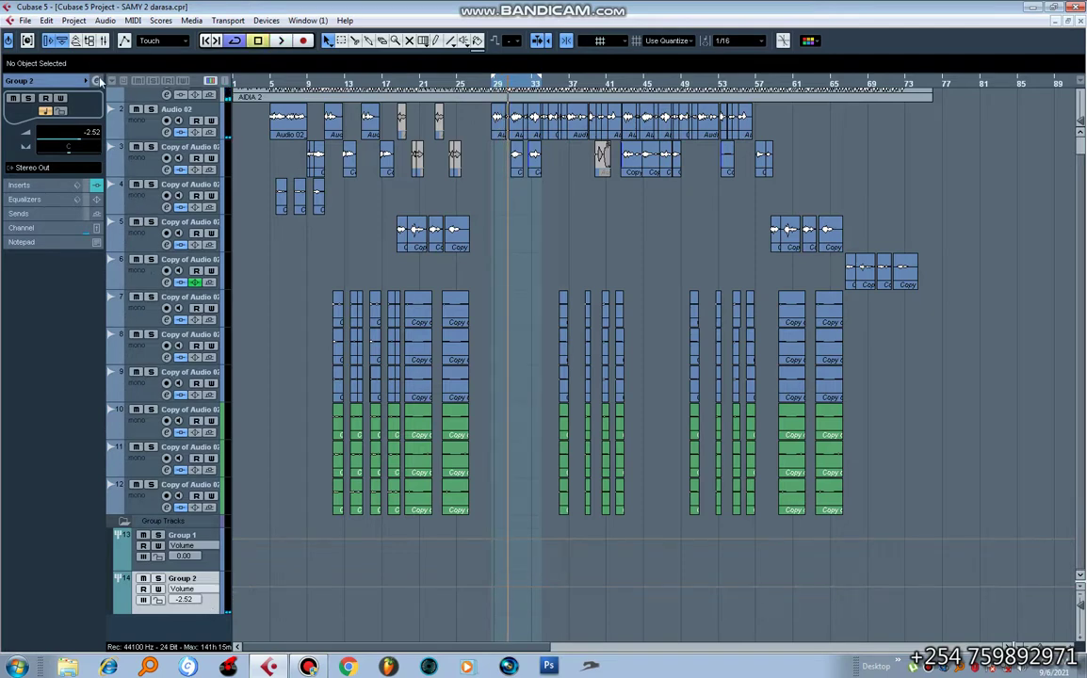
# Step: Open the Group 2 channel settings and load FabFilter Pro-C 2 into the second insert slot
pyautogui.click(96, 80)
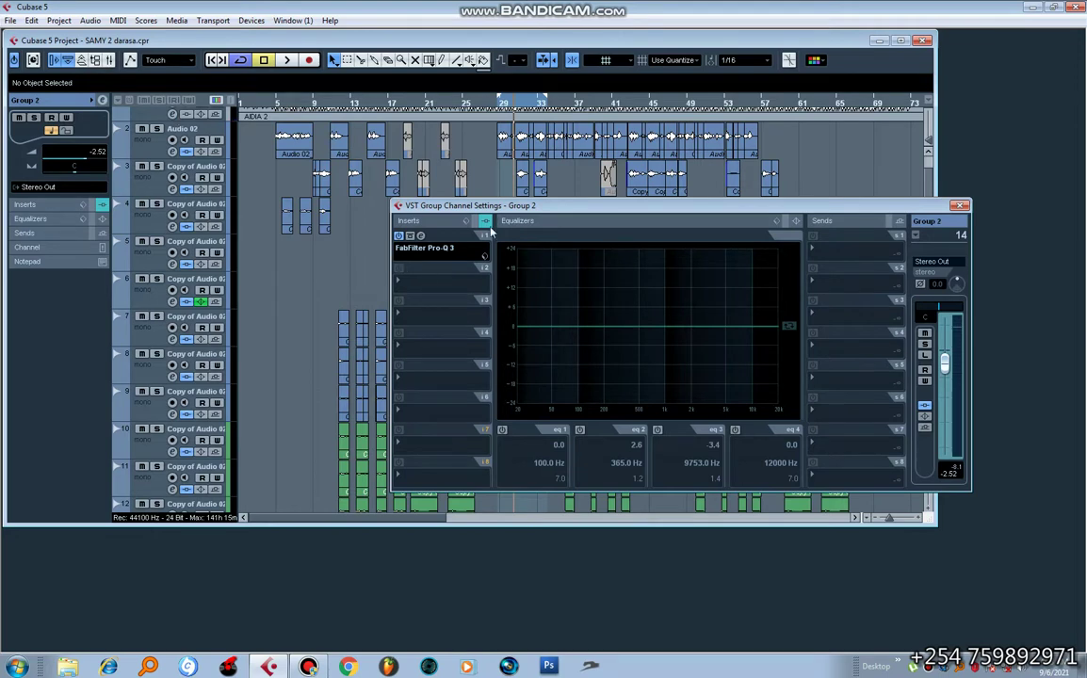
pyautogui.moveTo(564, 204); pyautogui.dragTo(574, 207)
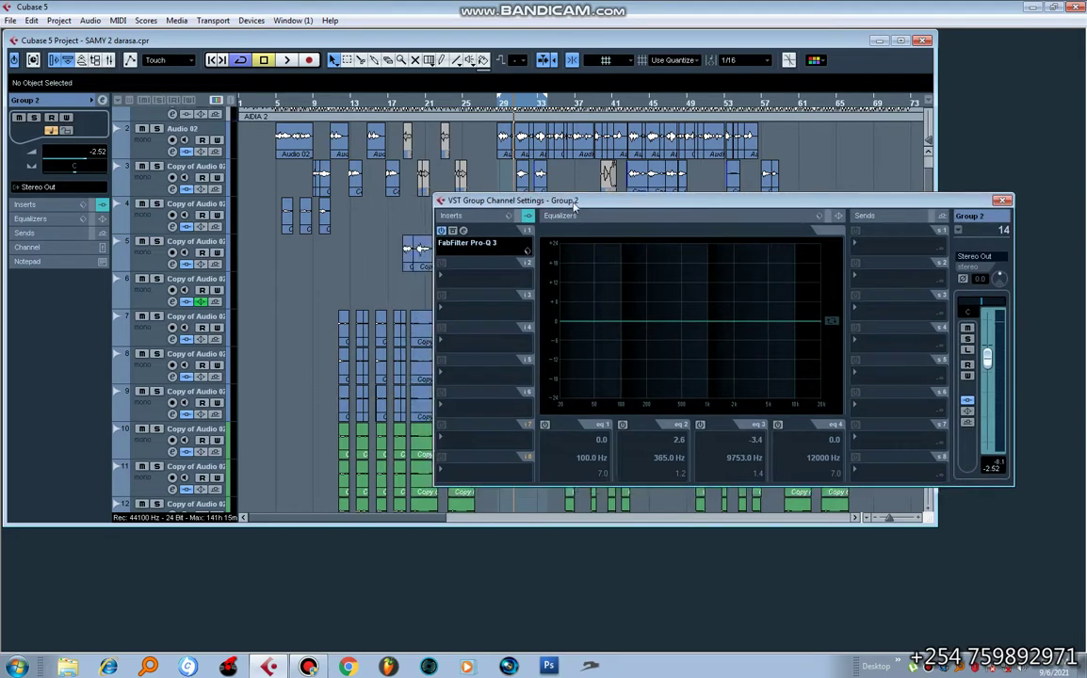
pyautogui.click(500, 276)
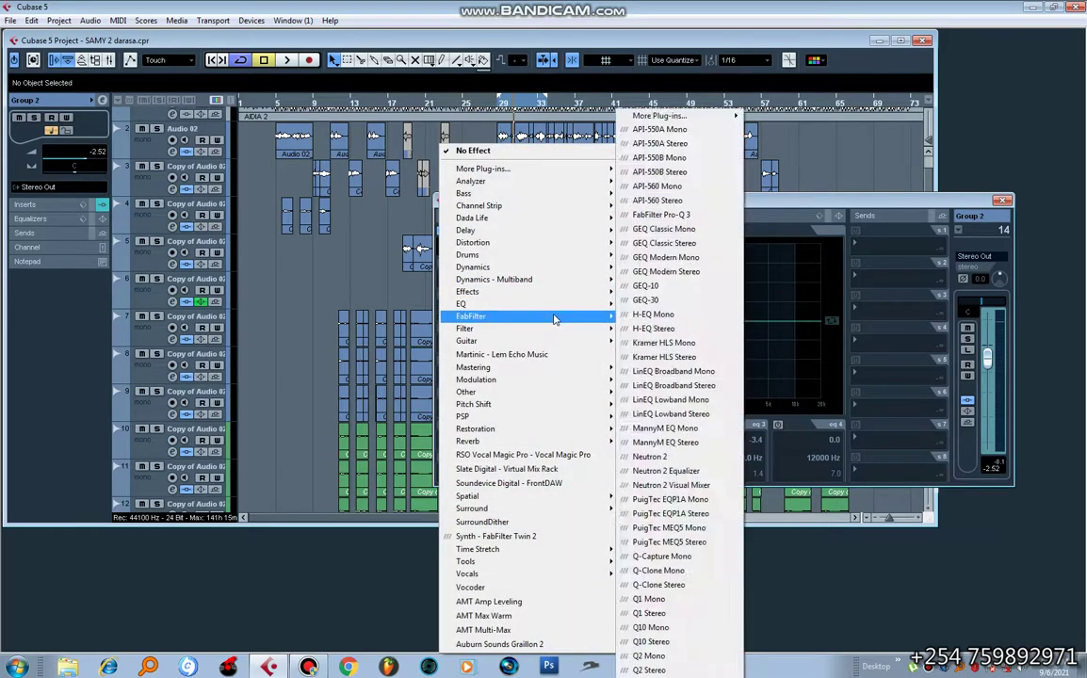
pyautogui.moveTo(557, 316)
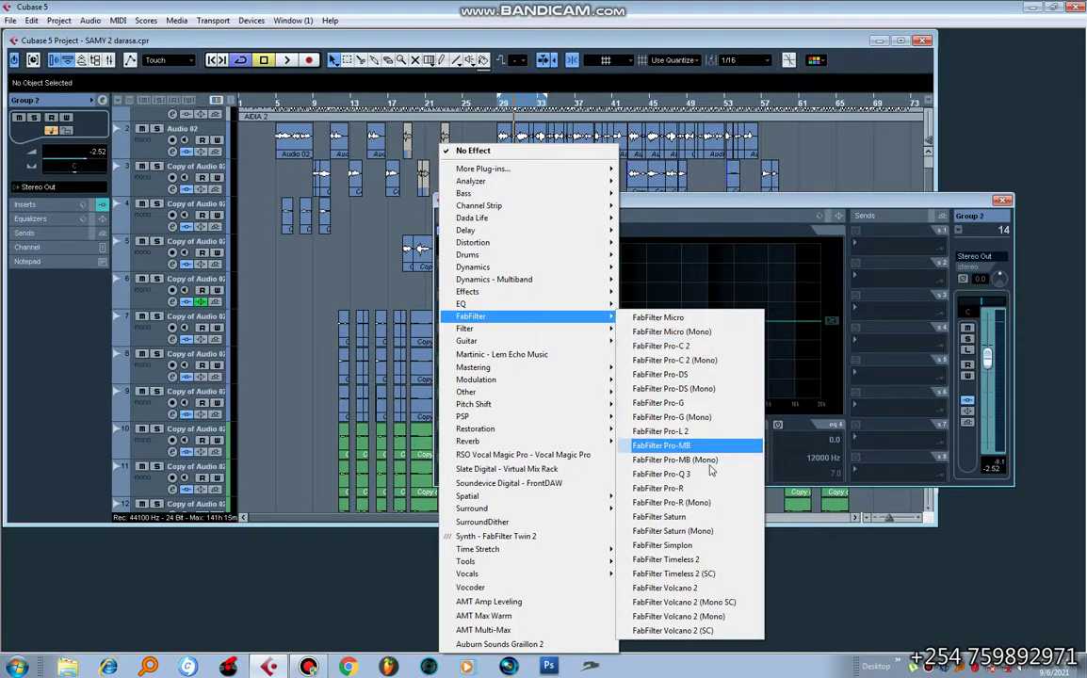
pyautogui.click(728, 347)
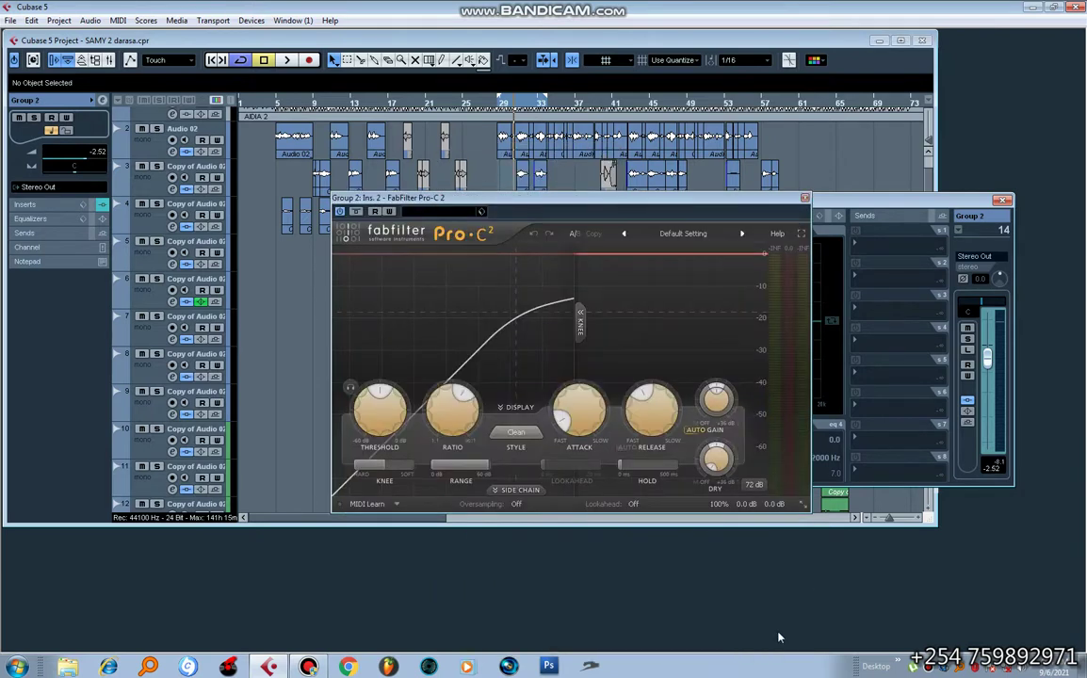
pyautogui.click(310, 668)
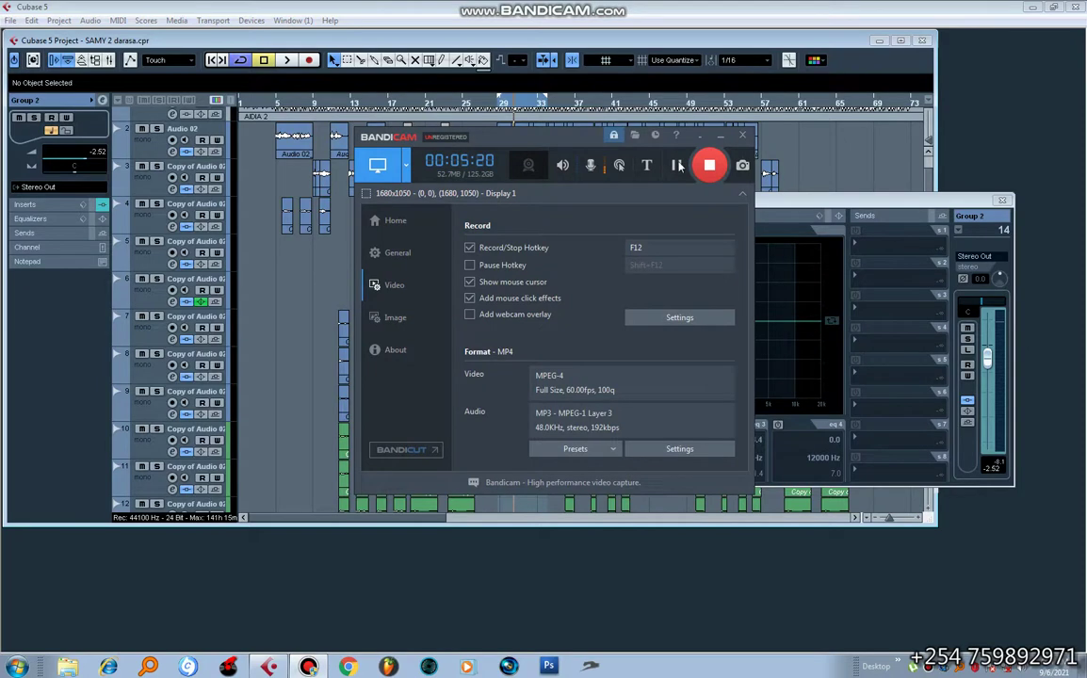
pyautogui.click(721, 139)
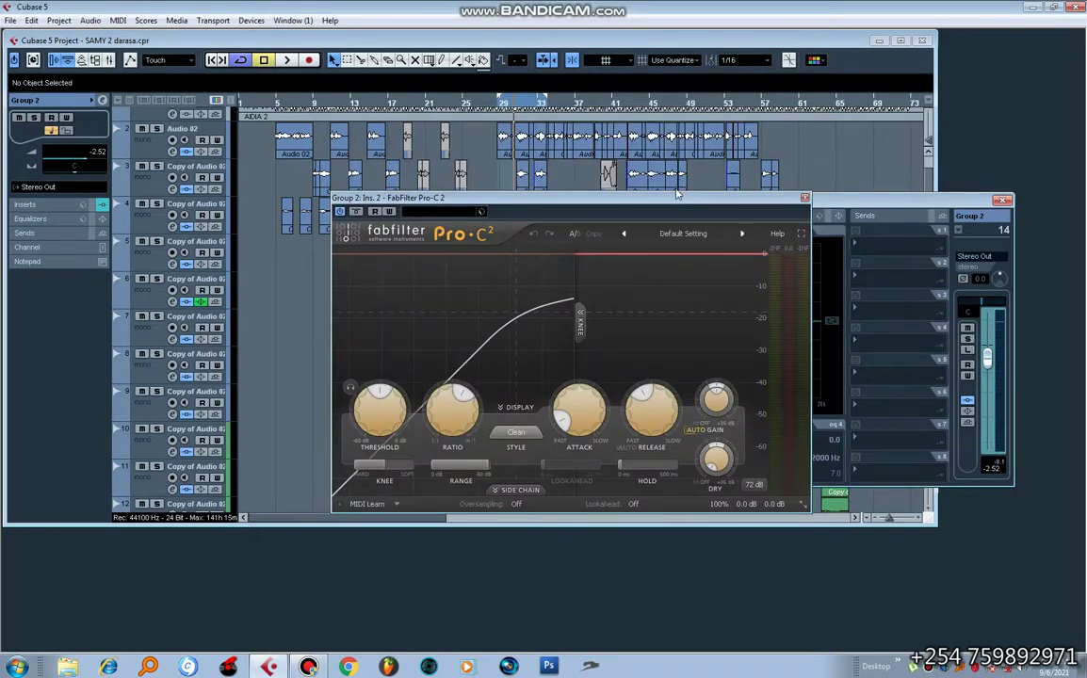
# Step: Load the Punchy Vocals bM preset from the Vocals category into Pro-C 2 during playback
pyautogui.moveTo(676, 202); pyautogui.dragTo(697, 143)
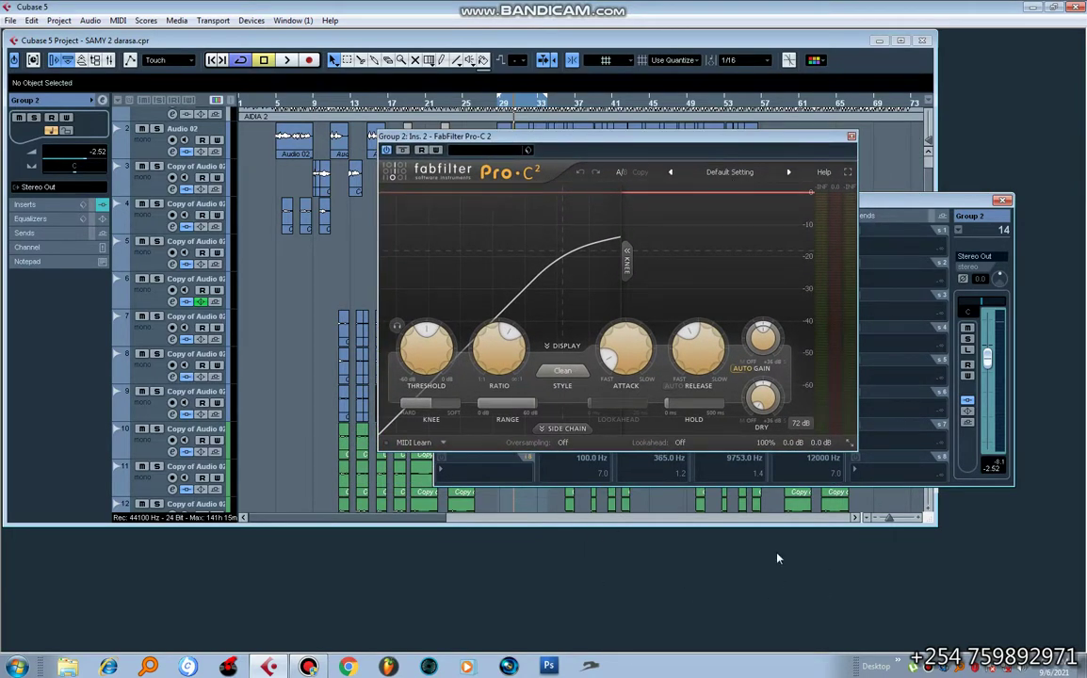
pyautogui.doubleClick(304, 41)
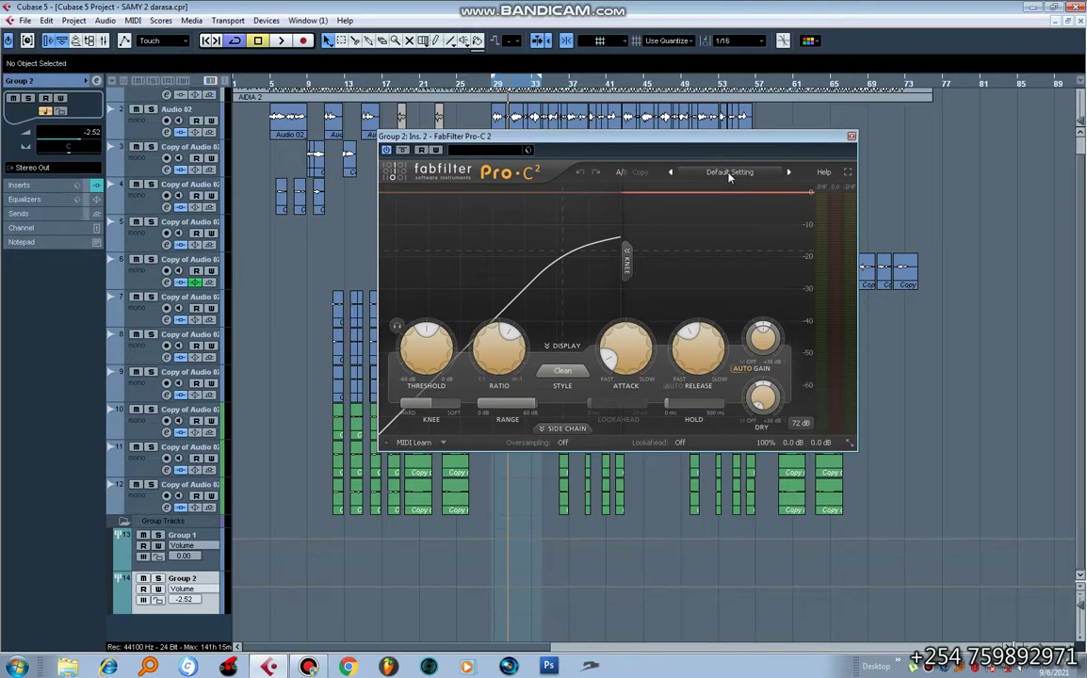
pyautogui.press('space')
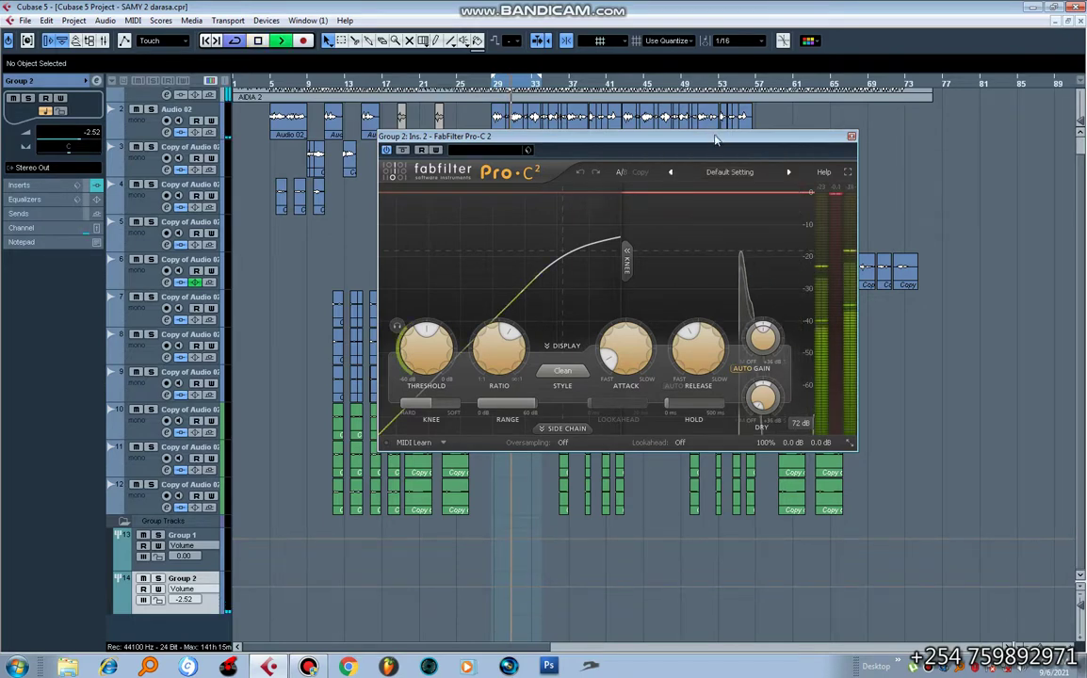
pyautogui.click(727, 173)
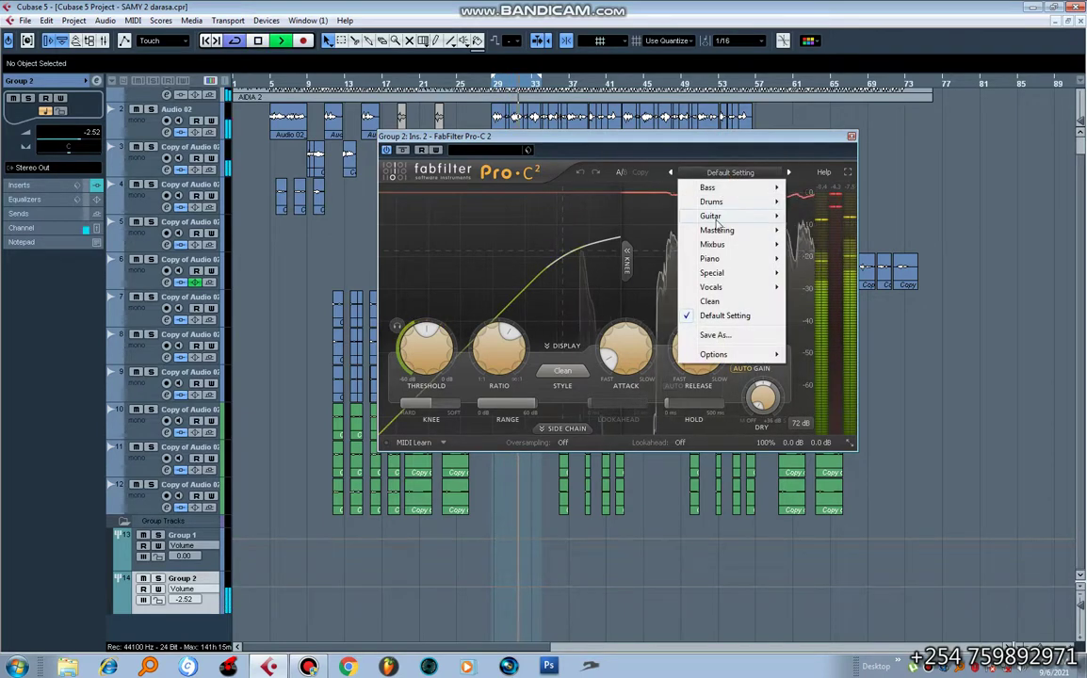
pyautogui.moveTo(734, 293)
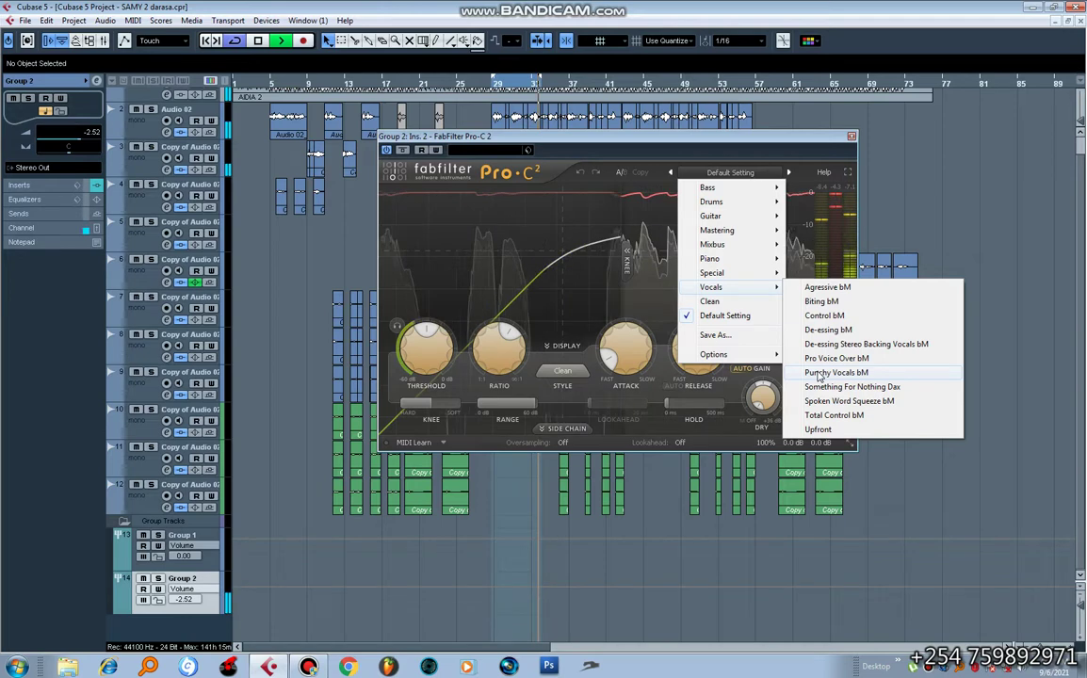
pyautogui.click(820, 374)
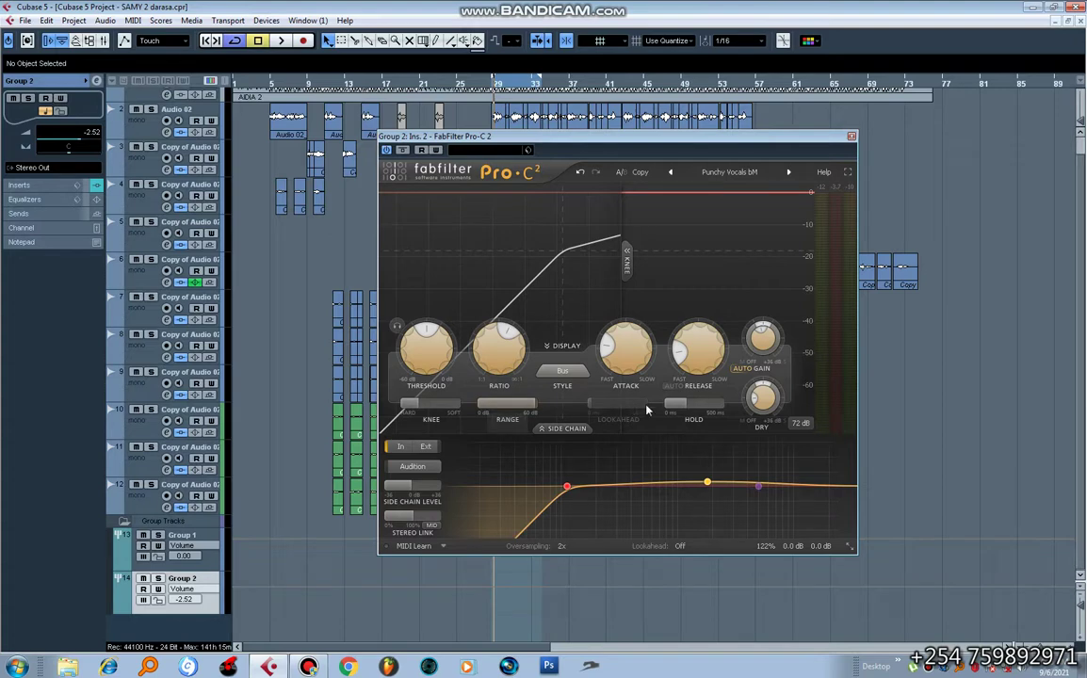
# Step: Raise the compressor's wet gain slightly while auditioning the vocals
pyautogui.moveTo(761, 344)
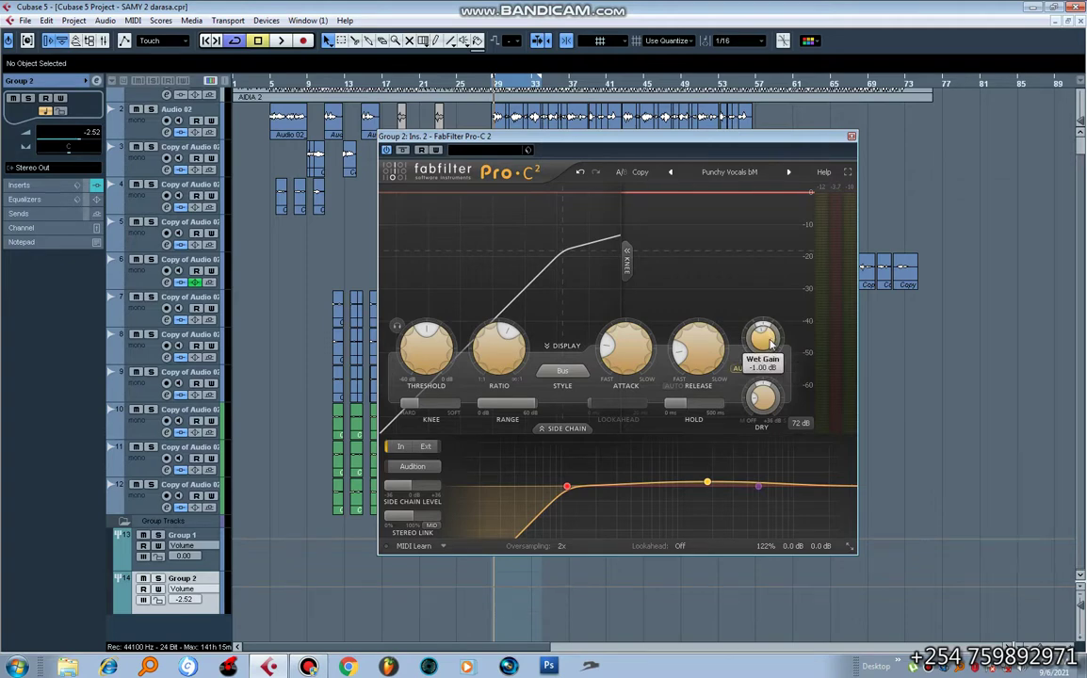
pyautogui.press('space')
pyautogui.moveTo(765, 344); pyautogui.dragTo(779, 316)
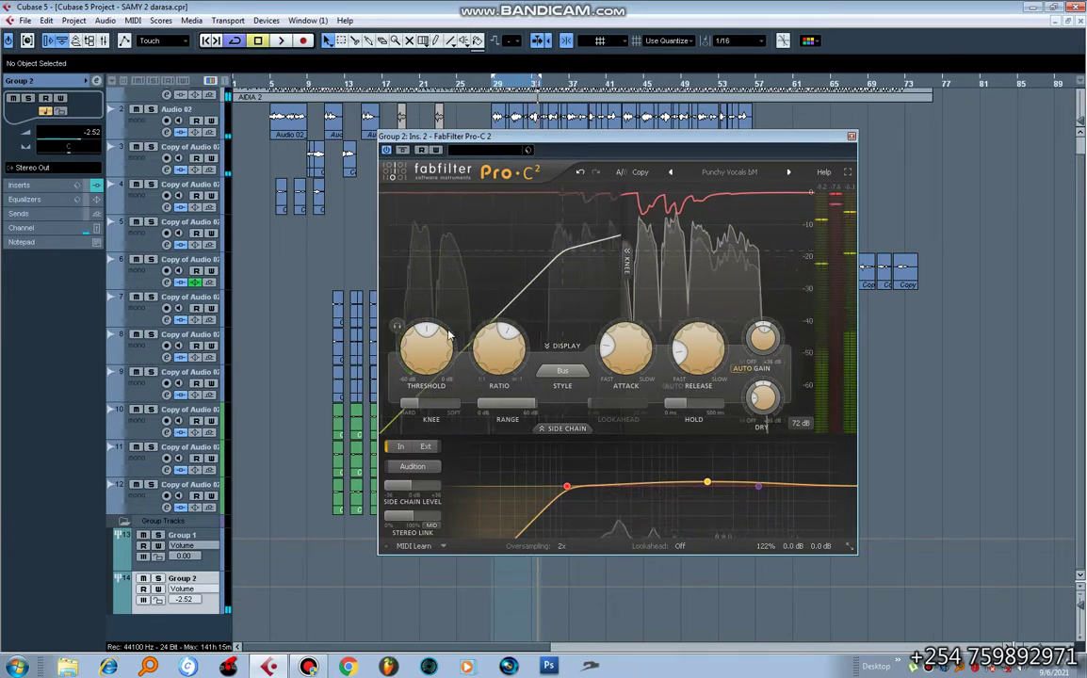
# Step: Adjust the compressor's threshold during playback, settling at about -18 dB
pyautogui.moveTo(486, 346)
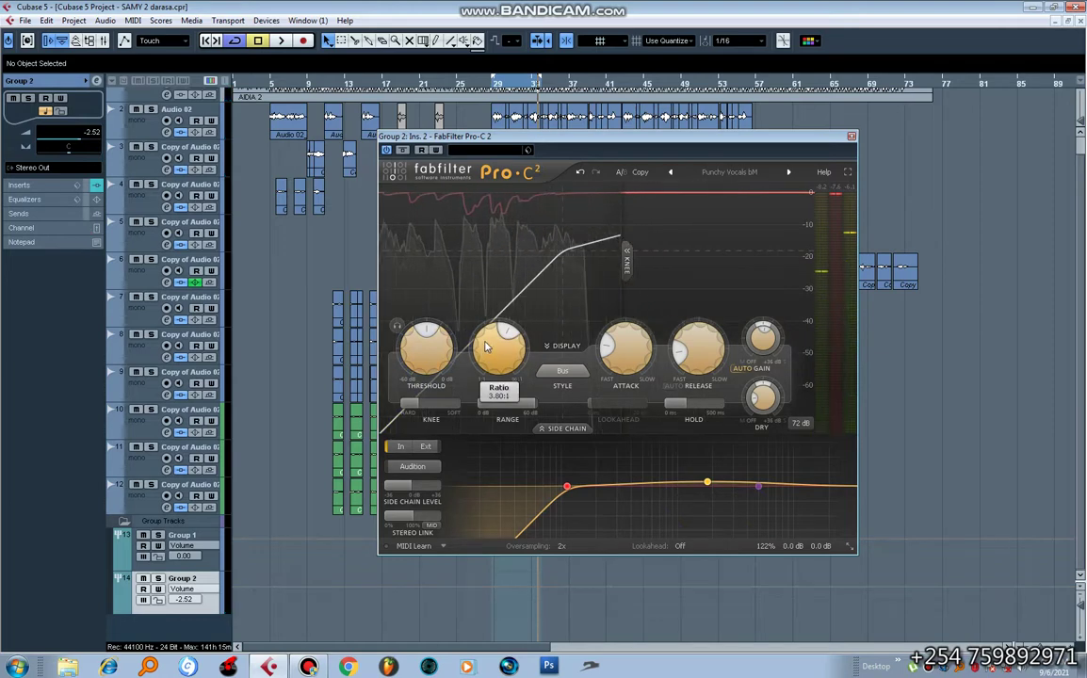
pyautogui.moveTo(420, 358)
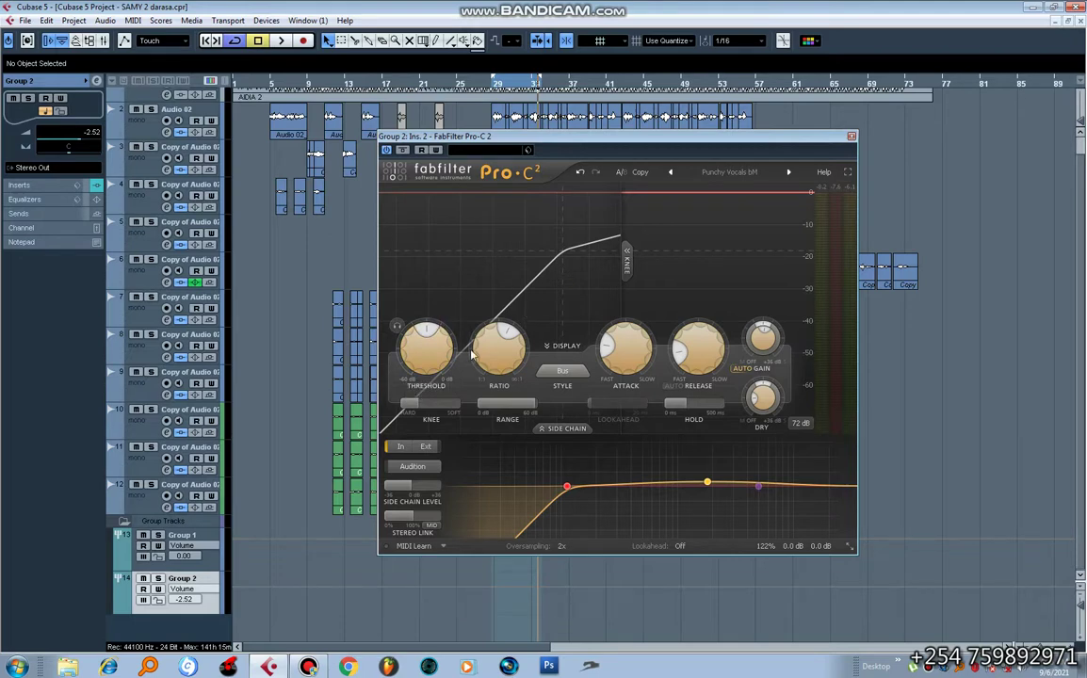
pyautogui.press('space')
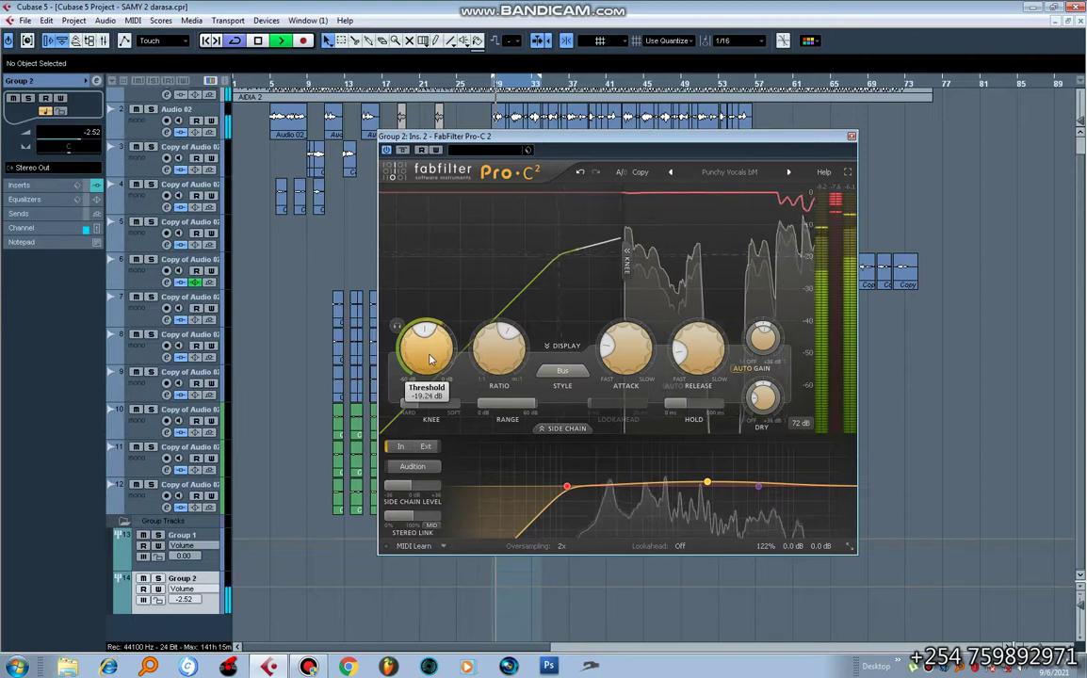
pyautogui.moveTo(438, 349); pyautogui.dragTo(435, 353)
pyautogui.moveTo(436, 353); pyautogui.dragTo(439, 362)
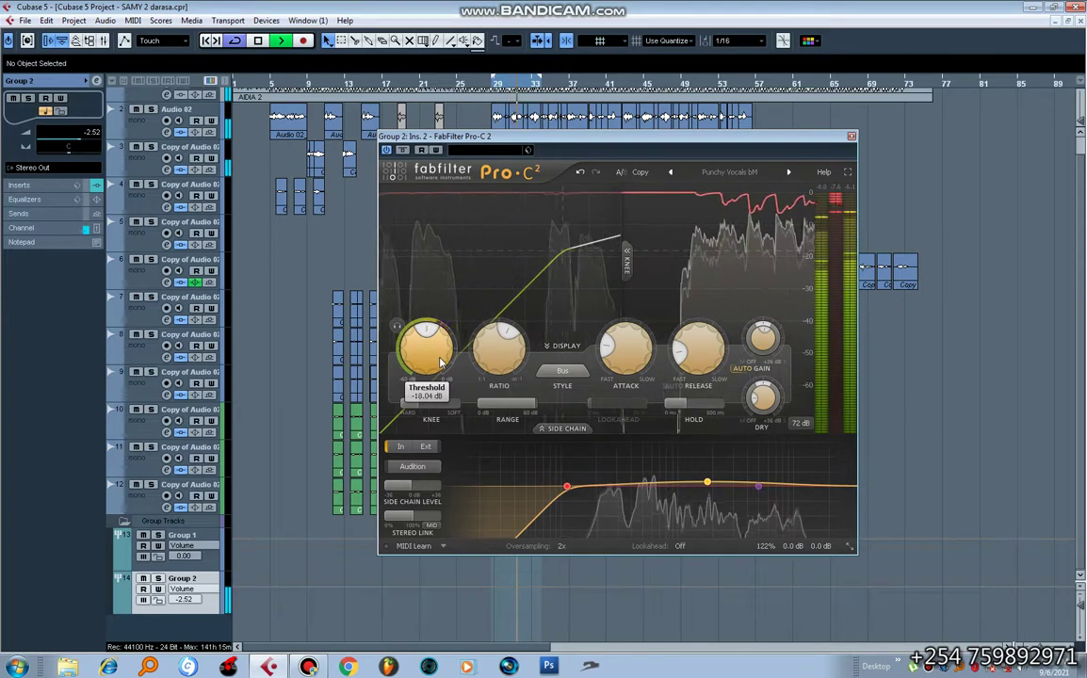
pyautogui.press('space')
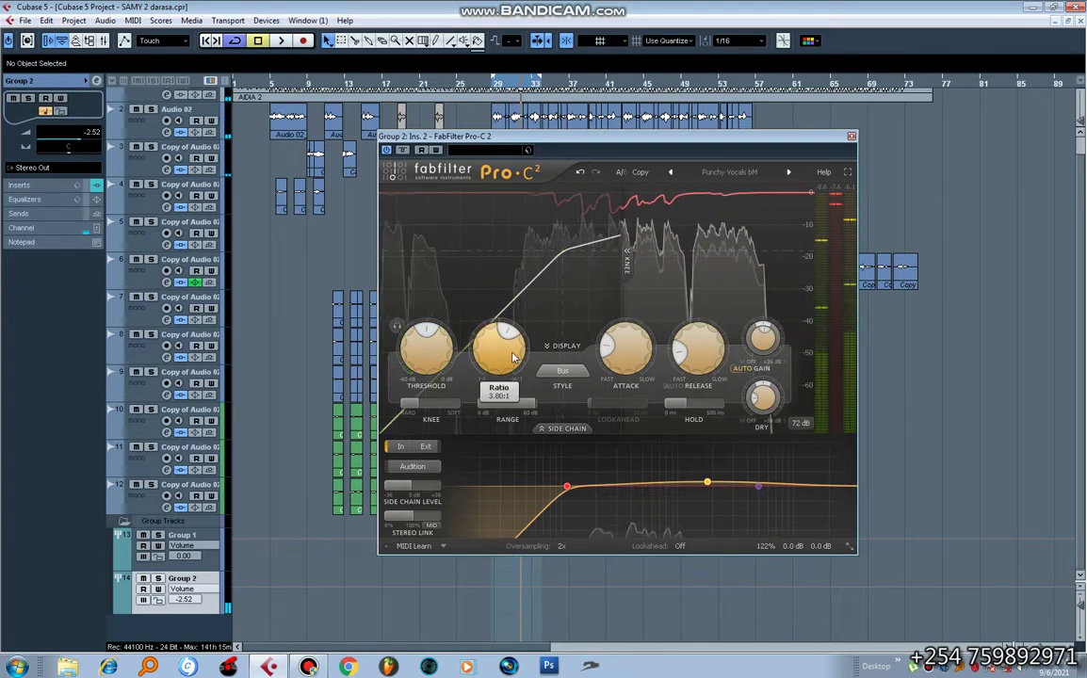
# Step: Raise the compressor's ratio slightly, then close Pro-C 2 and audition the compressed vocals
pyautogui.moveTo(504, 348); pyautogui.dragTo(504, 335)
pyautogui.press('space')
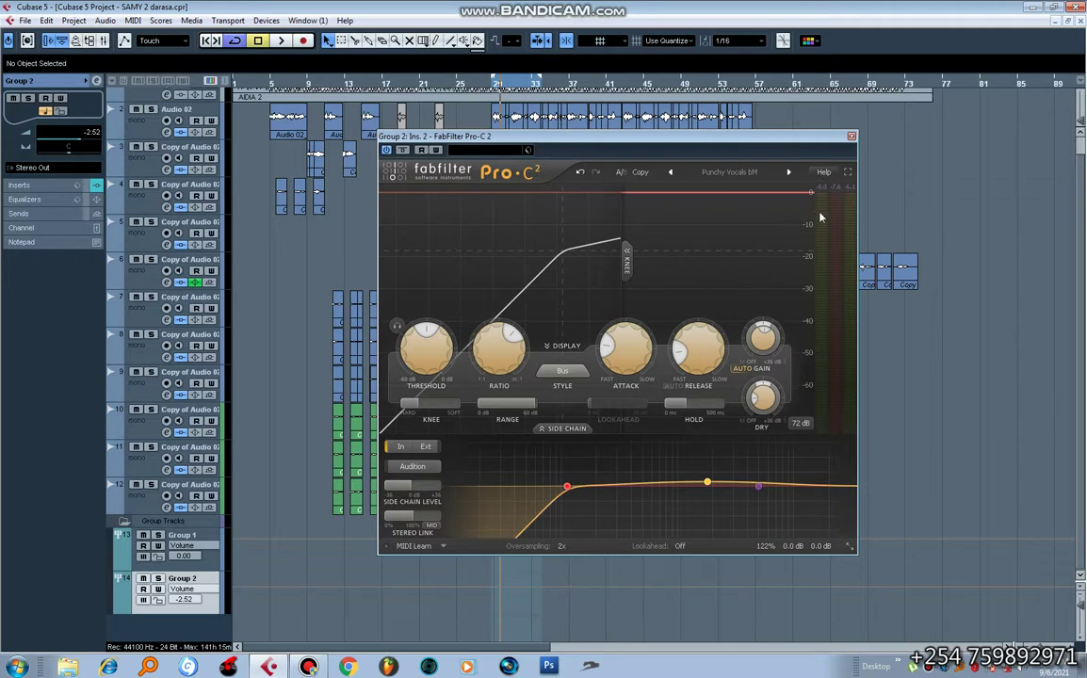
pyautogui.click(851, 137)
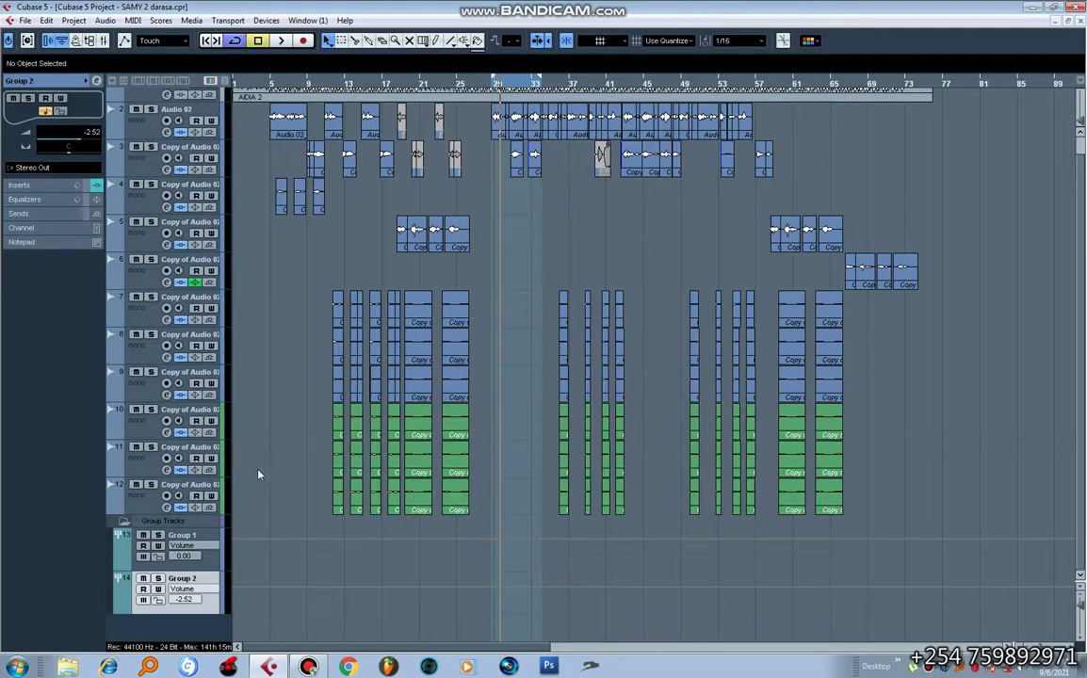
pyautogui.press('space')
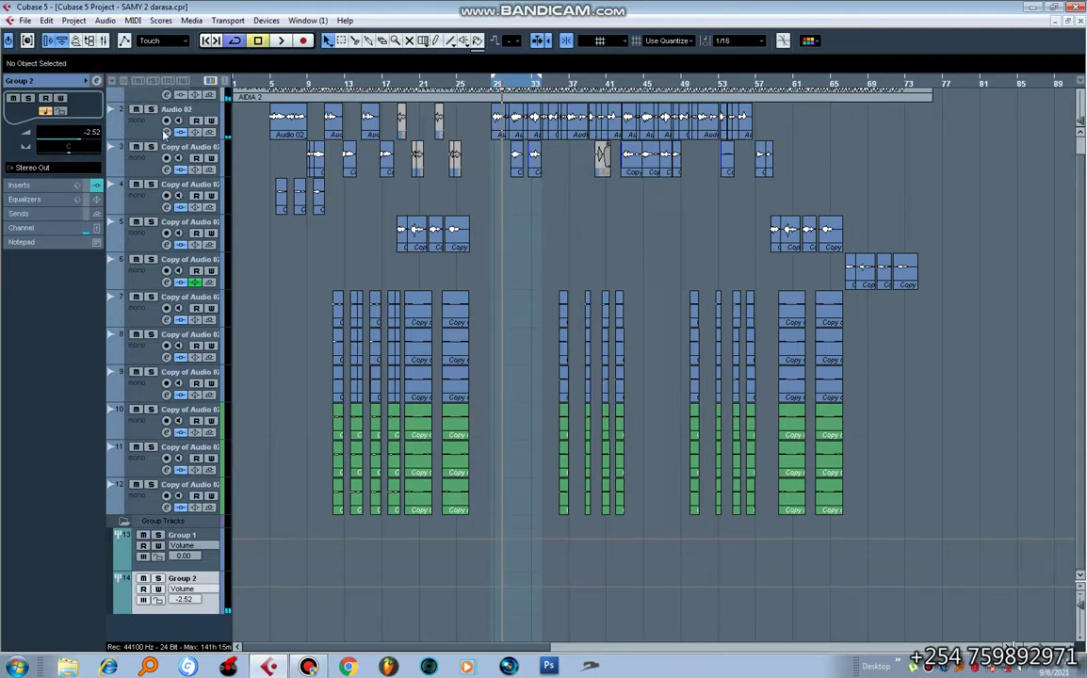
# Step: Open the Group 2 channel settings and load NuendoEQ2 from the Filter category into the third insert slot
pyautogui.click(95, 80)
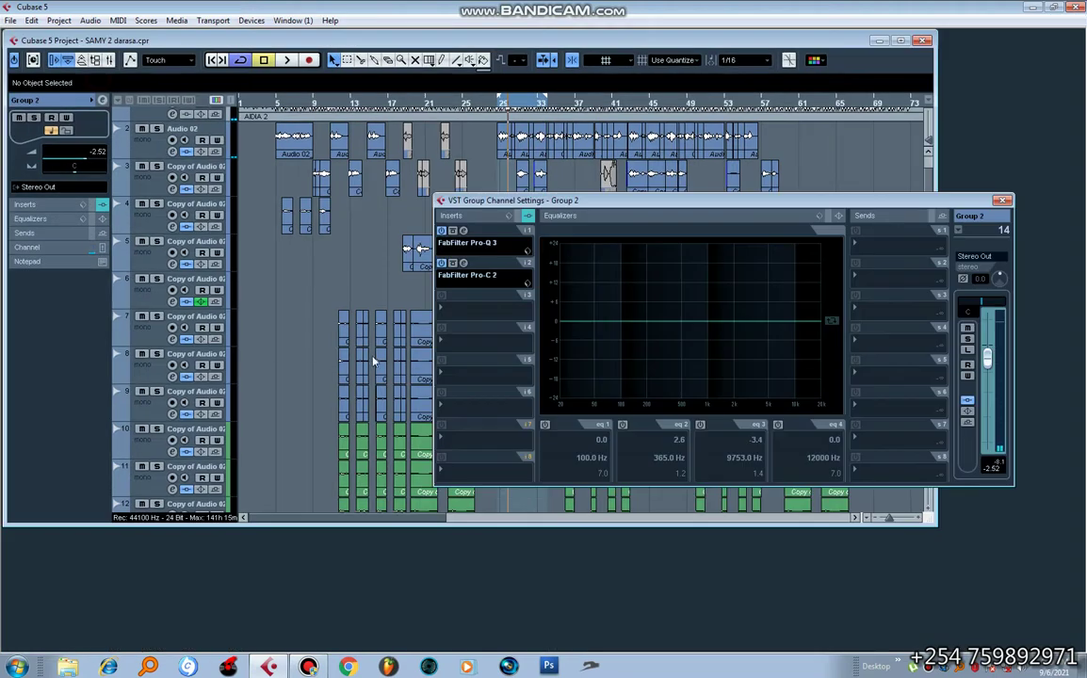
pyautogui.click(494, 309)
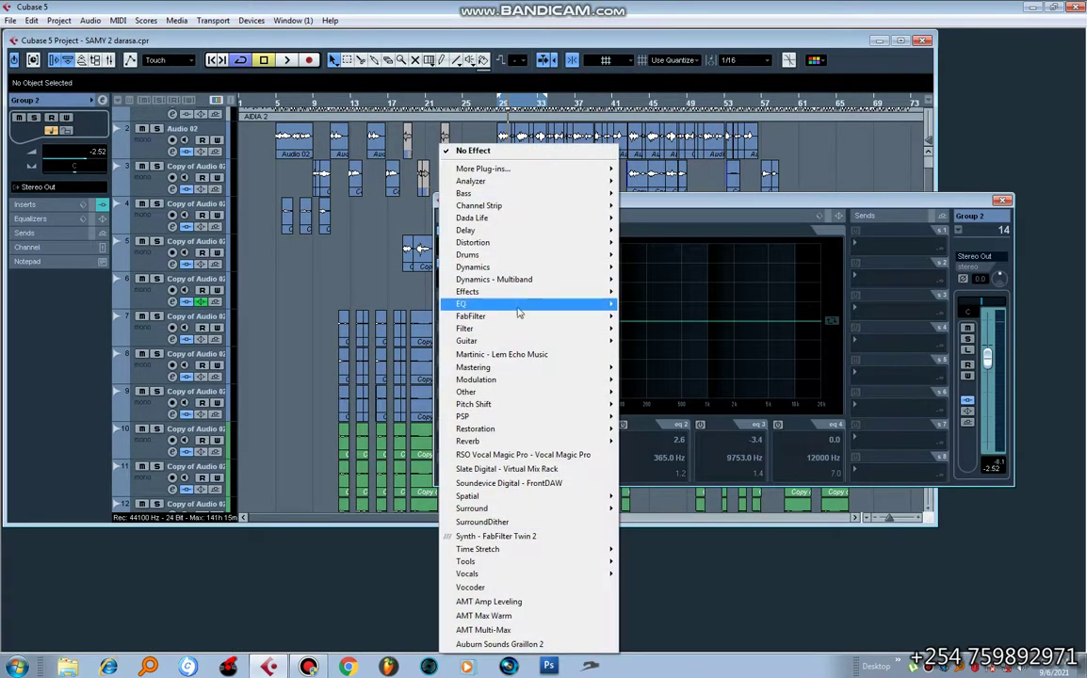
pyautogui.moveTo(542, 321)
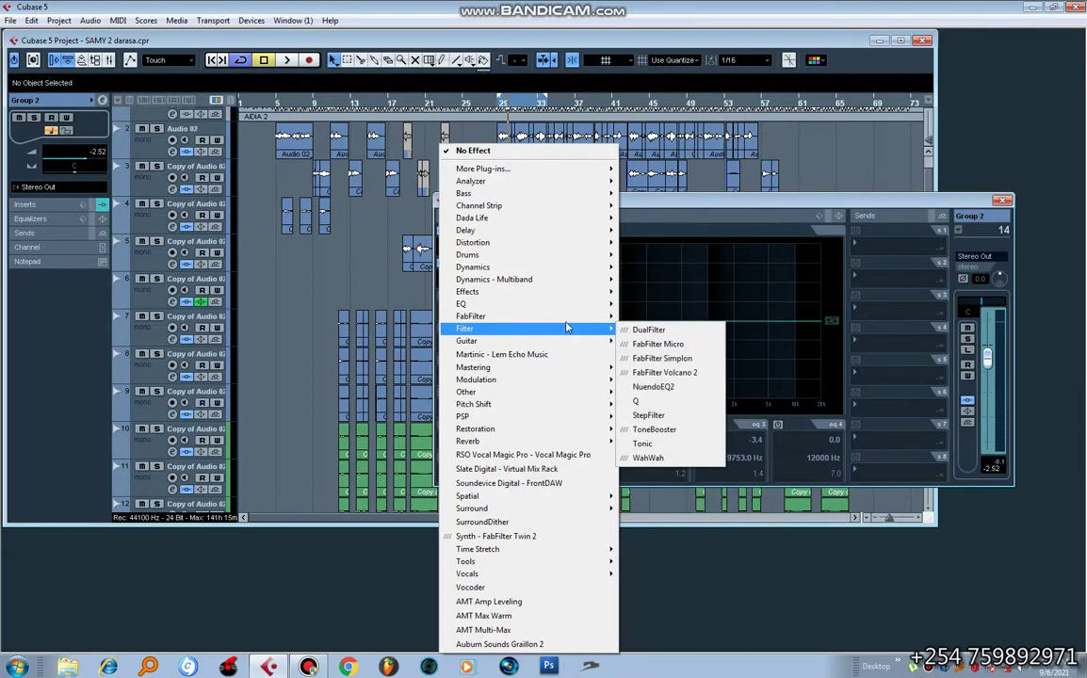
pyautogui.click(687, 389)
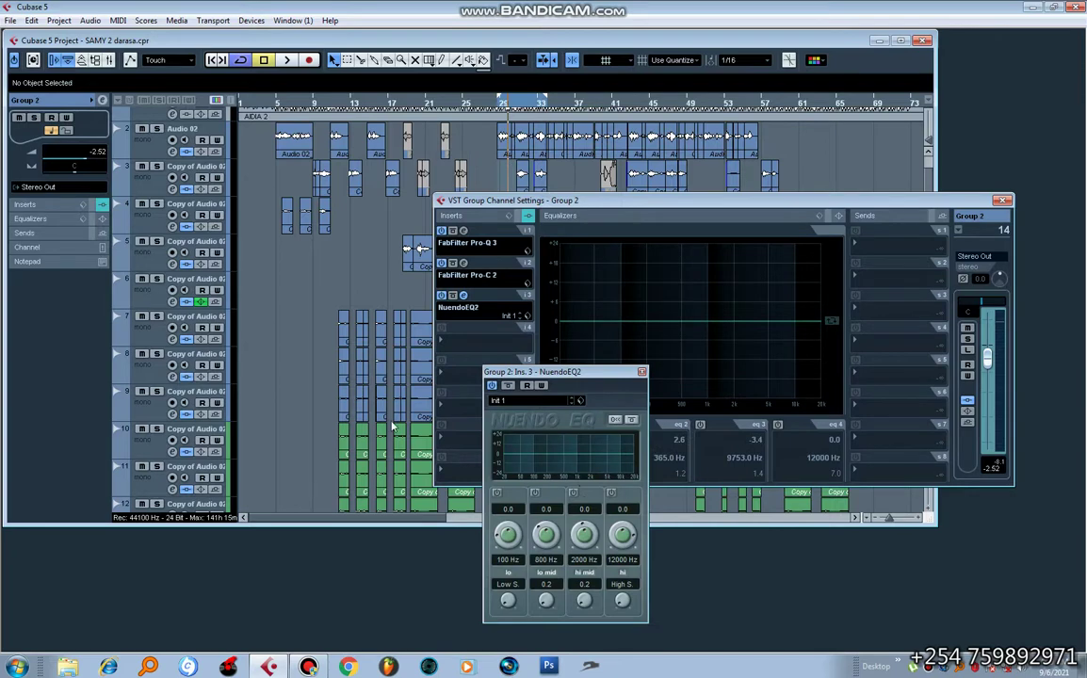
# Step: Enable NuendoEQ2's high band and boost it by about 11.2 dB at about 13241 Hz
pyautogui.click(611, 491)
pyautogui.moveTo(625, 451); pyautogui.dragTo(624, 445)
pyautogui.moveTo(625, 447); pyautogui.dragTo(628, 449)
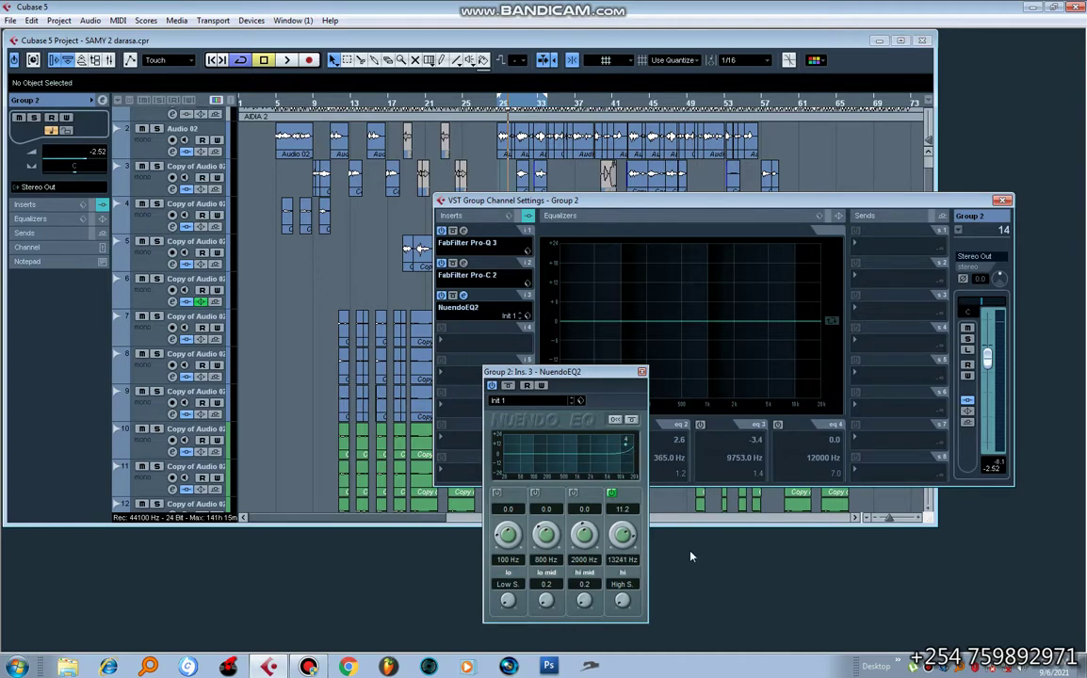
# Step: Audition the vocals with the high-frequency boost, closing the NuendoEQ2 window between playbacks
pyautogui.press('space')
pyautogui.press('space')
pyautogui.press('space')
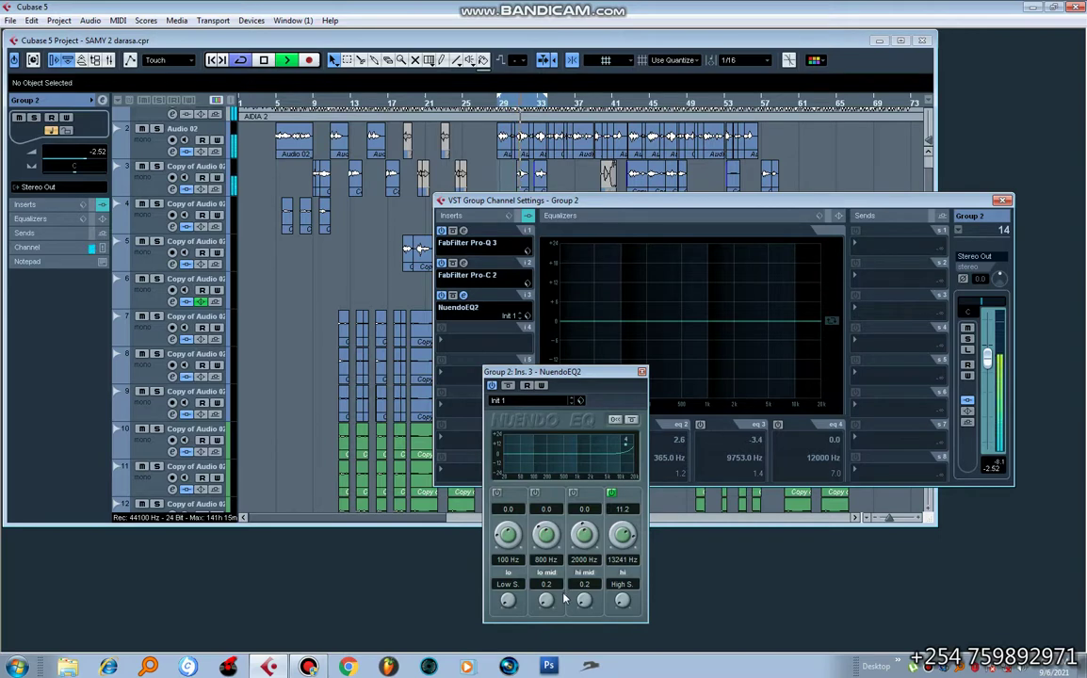
pyautogui.press('space')
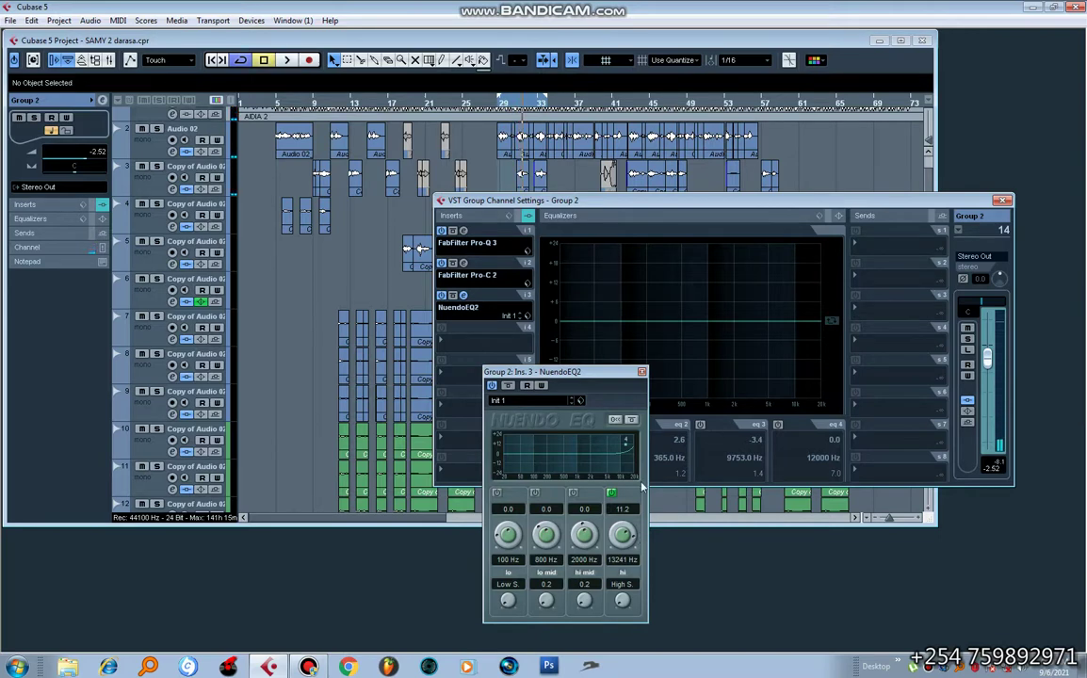
pyautogui.click(641, 373)
pyautogui.press('space')
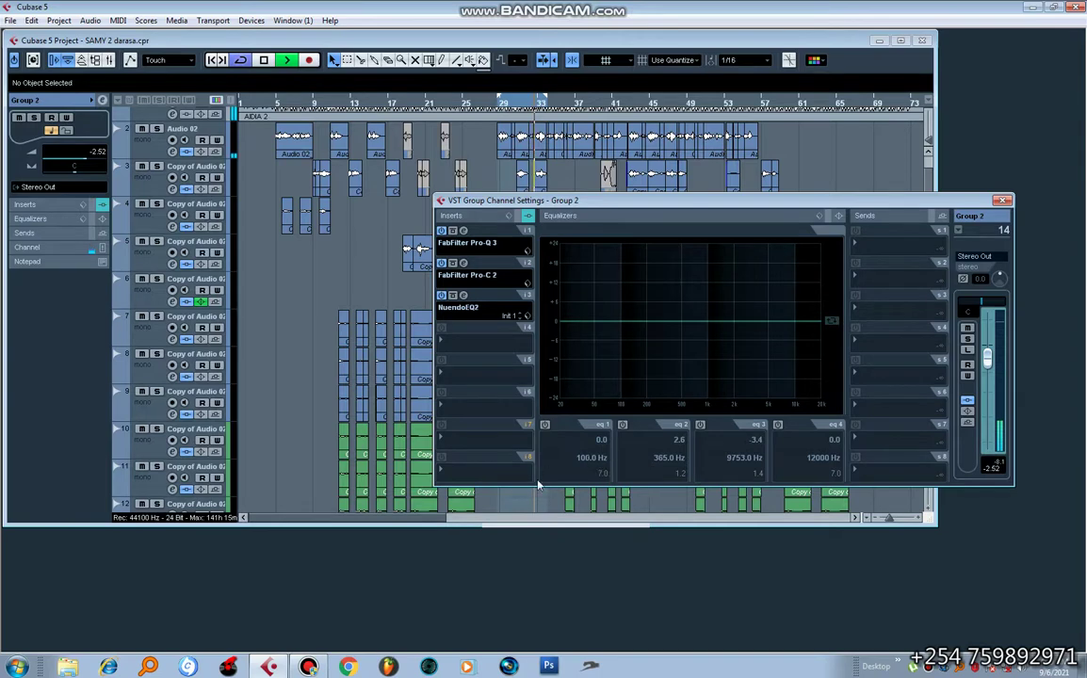
pyautogui.press('space')
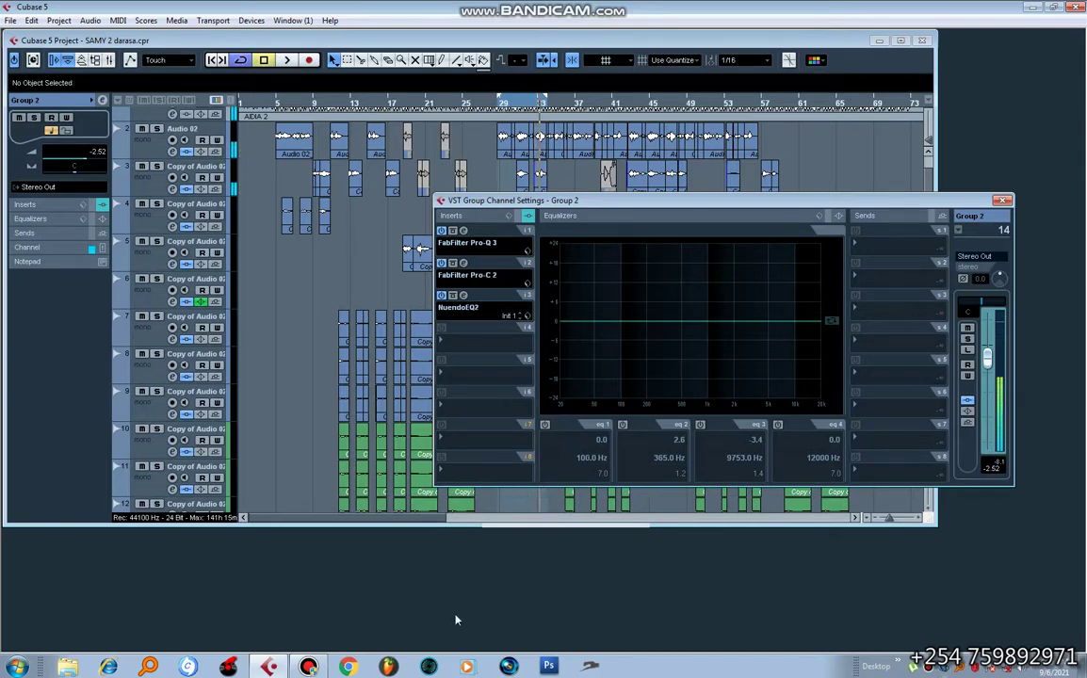
pyautogui.click(309, 667)
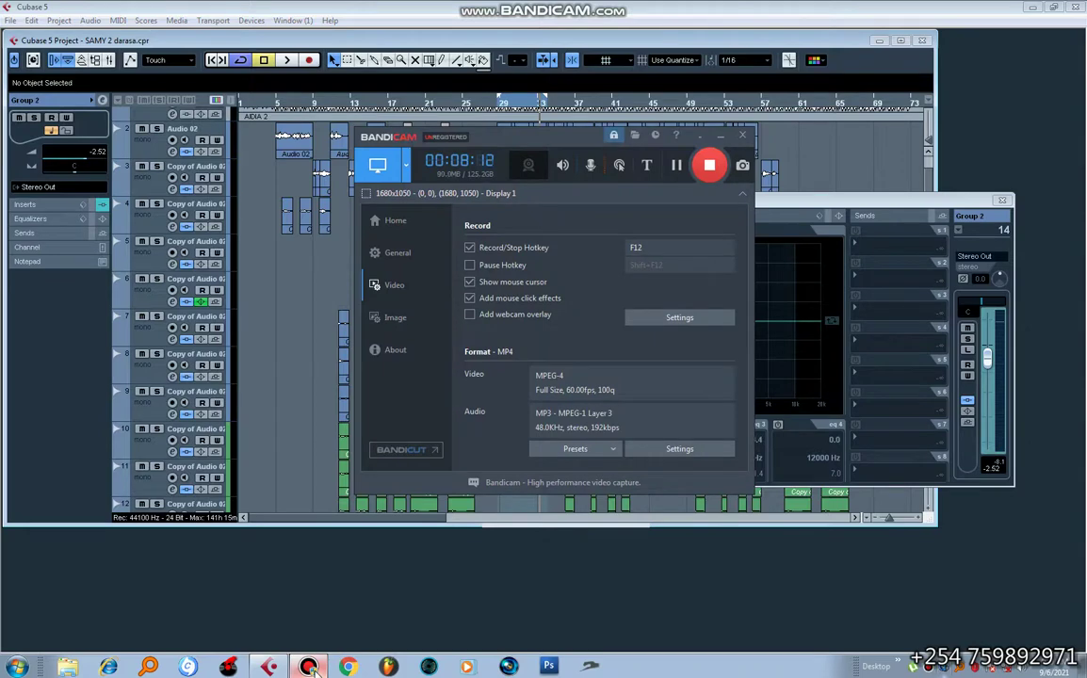
pyautogui.click(309, 667)
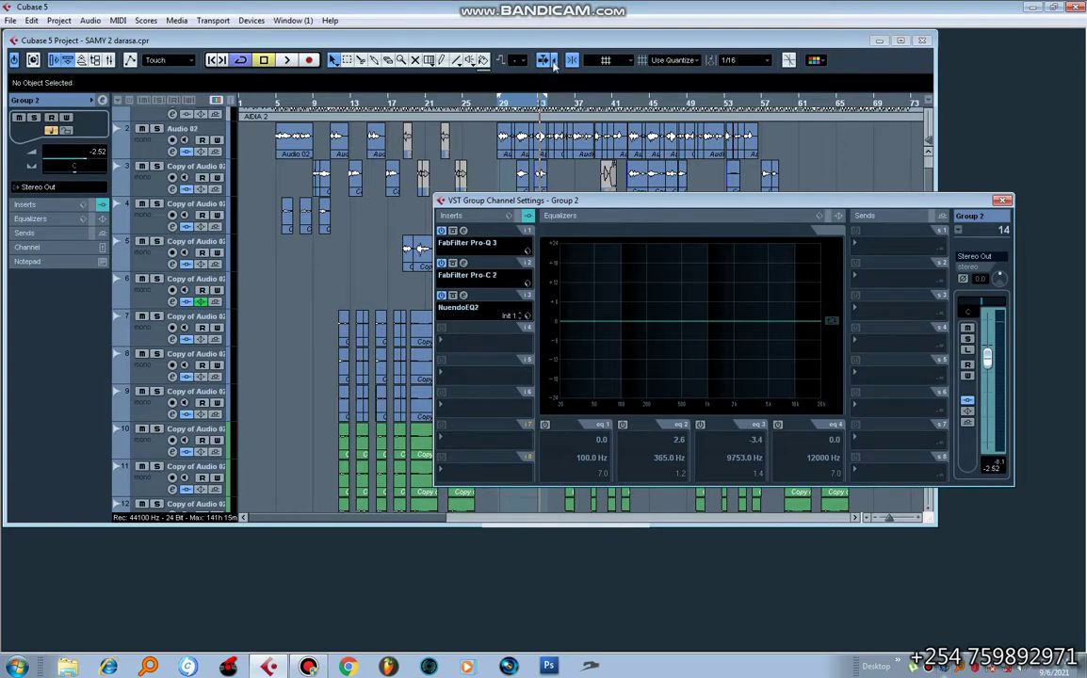
# Step: Reposition the Group 2 channel settings window and bring the project window to the front
pyautogui.click(681, 45)
pyautogui.moveTo(975, 205); pyautogui.dragTo(951, 192)
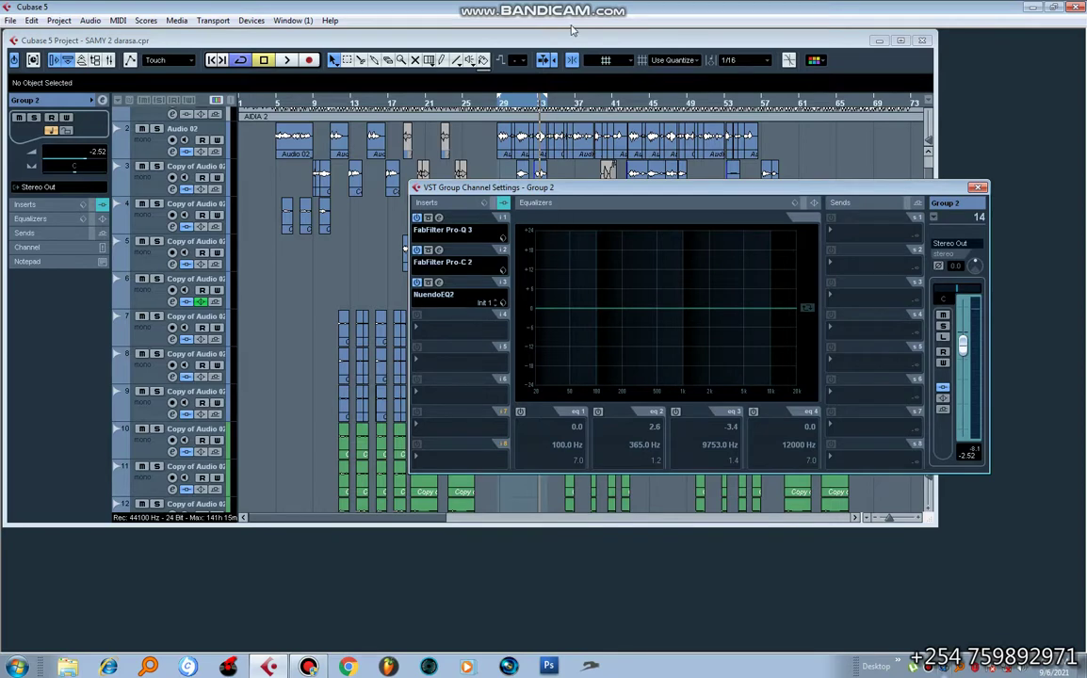
pyautogui.doubleClick(520, 39)
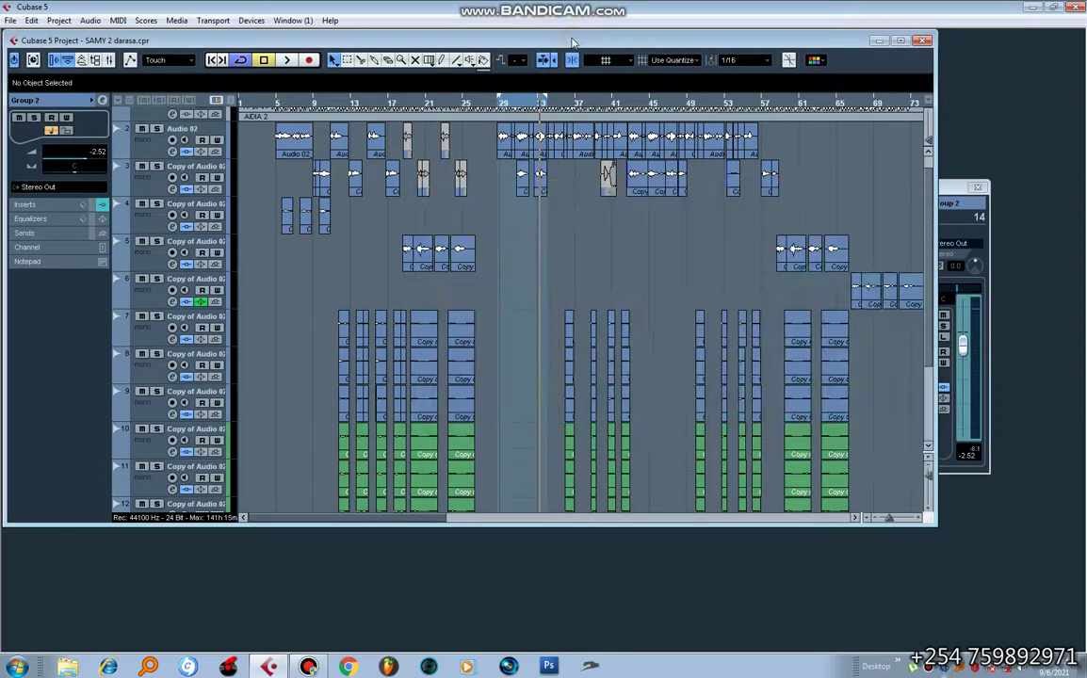